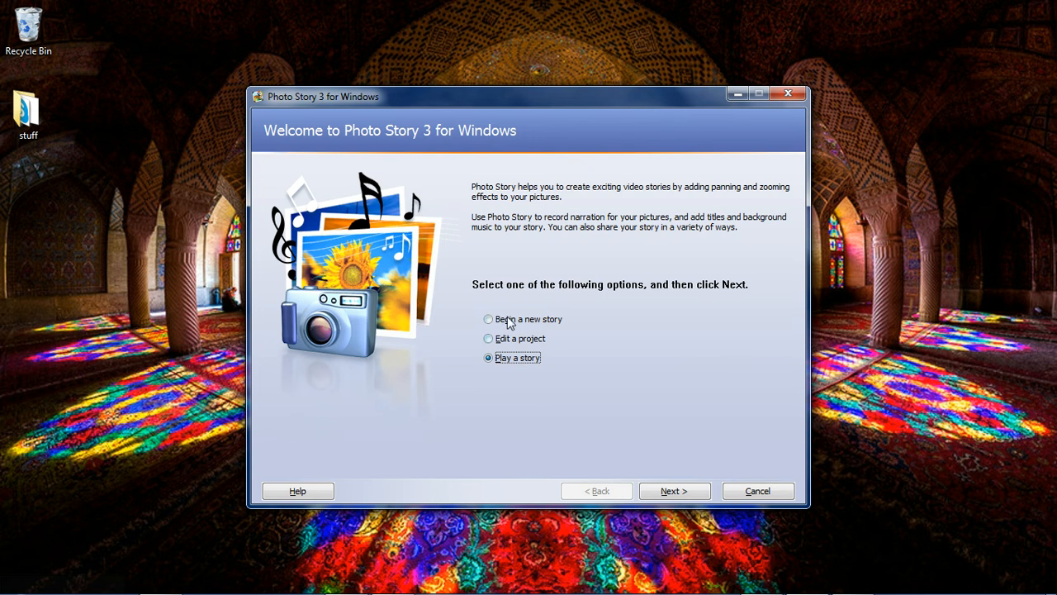
Begin a new story and import the pictures bunny1, cooldog3 and fancycat1 into it
click(490, 320)
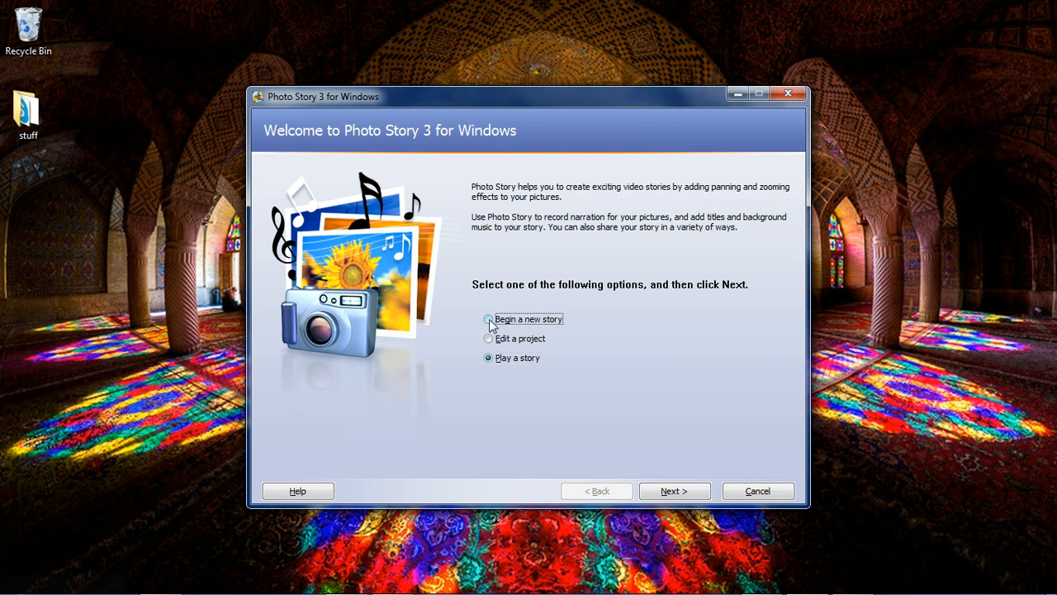
click(672, 491)
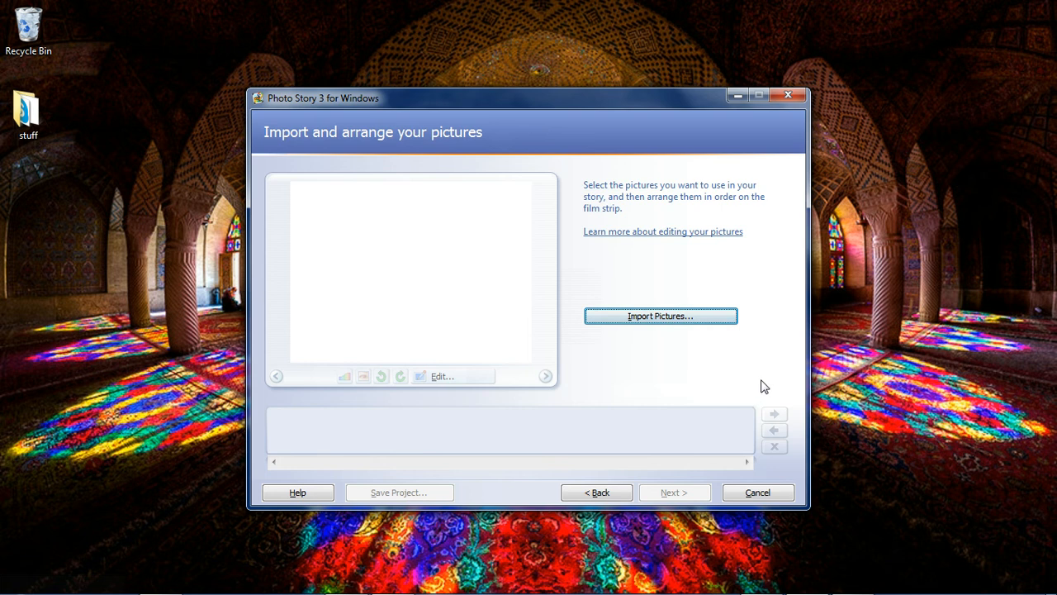
click(706, 325)
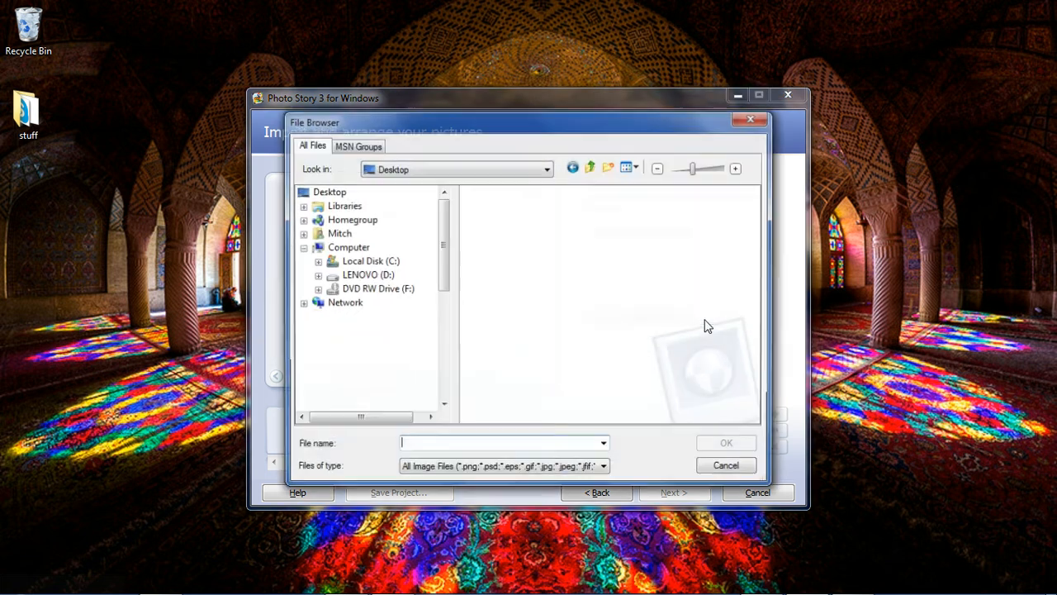
click(529, 241)
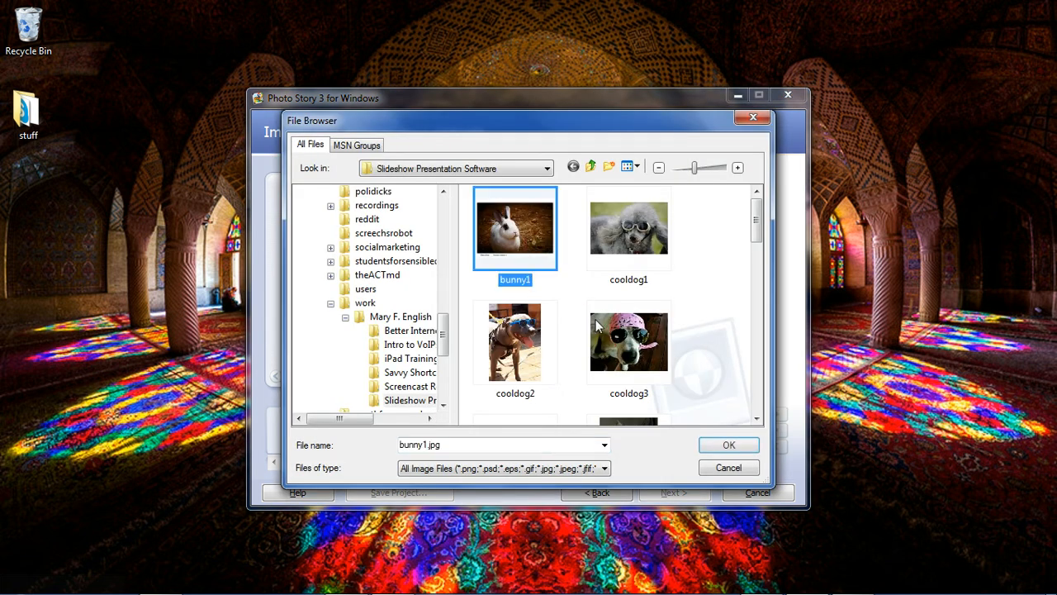
ctrl+click(653, 347)
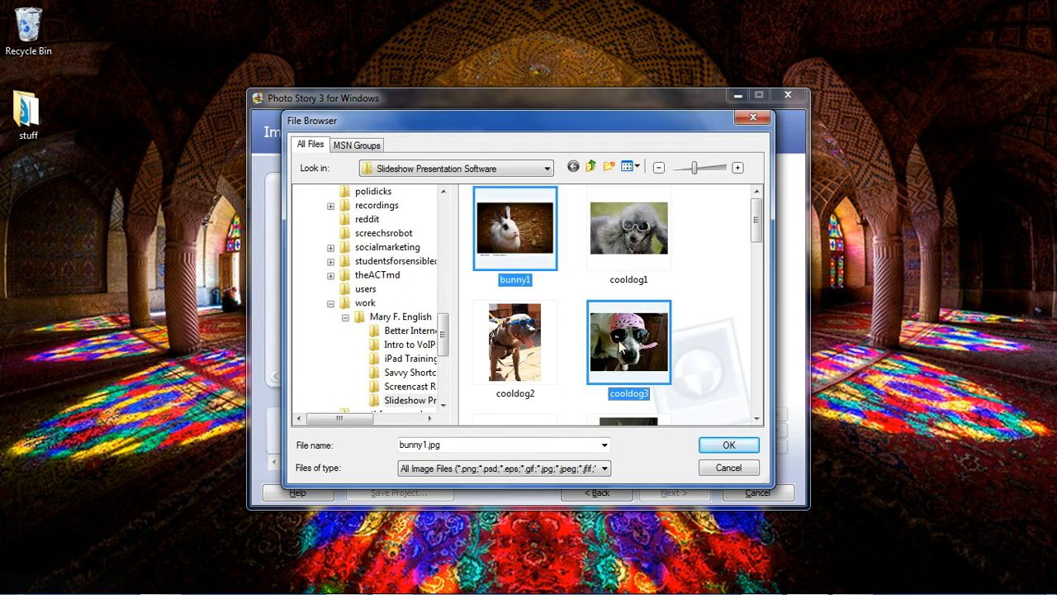
scroll(761, 367, down, 3)
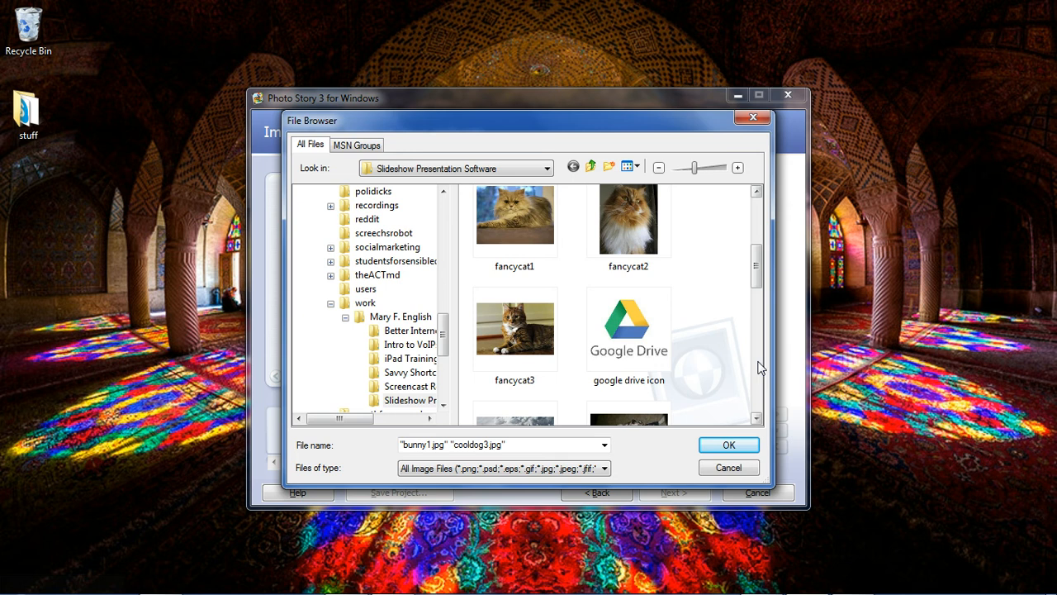
ctrl+click(538, 245)
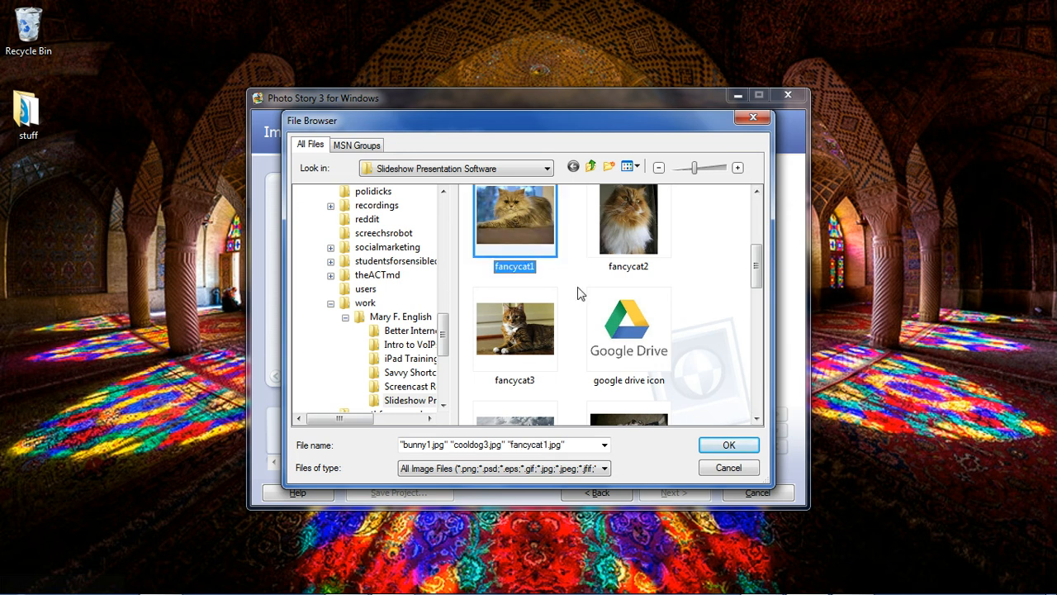
click(714, 445)
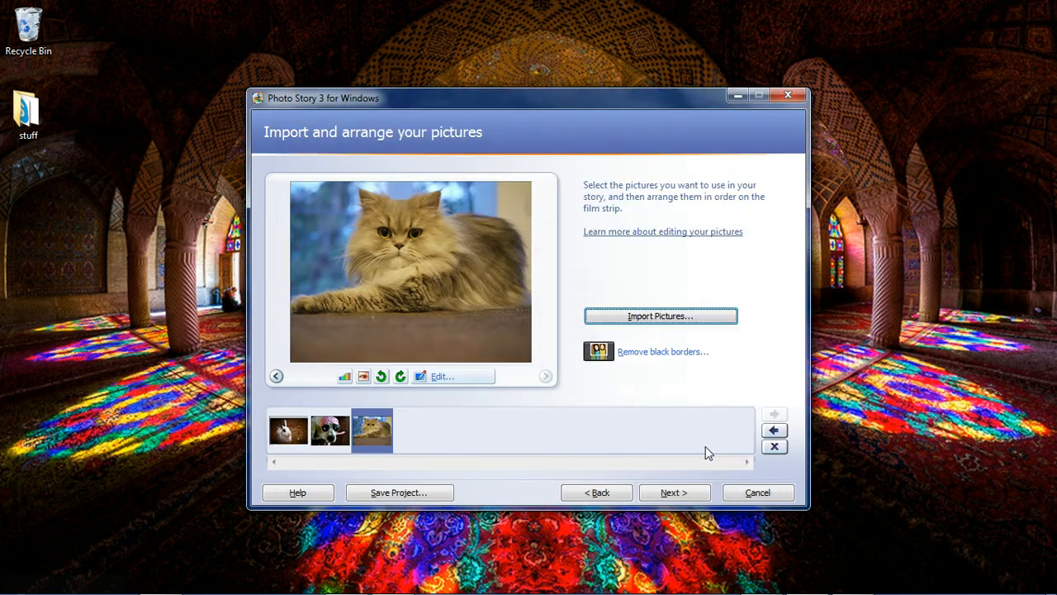
Import the picture of the white dog lying on the grass into the story
click(690, 316)
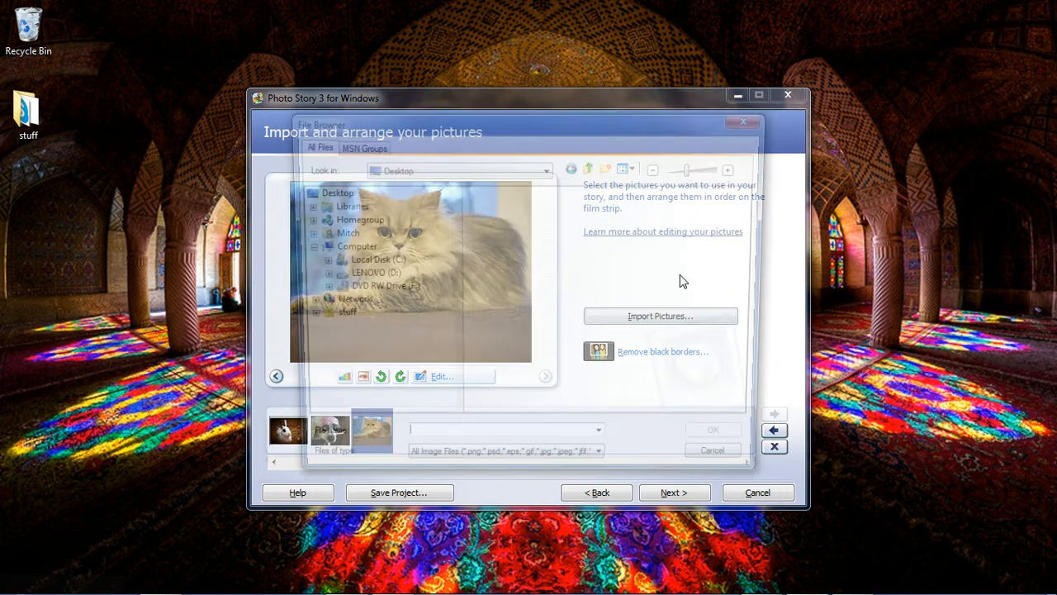
drag(753, 228, 762, 361)
double_click(496, 281)
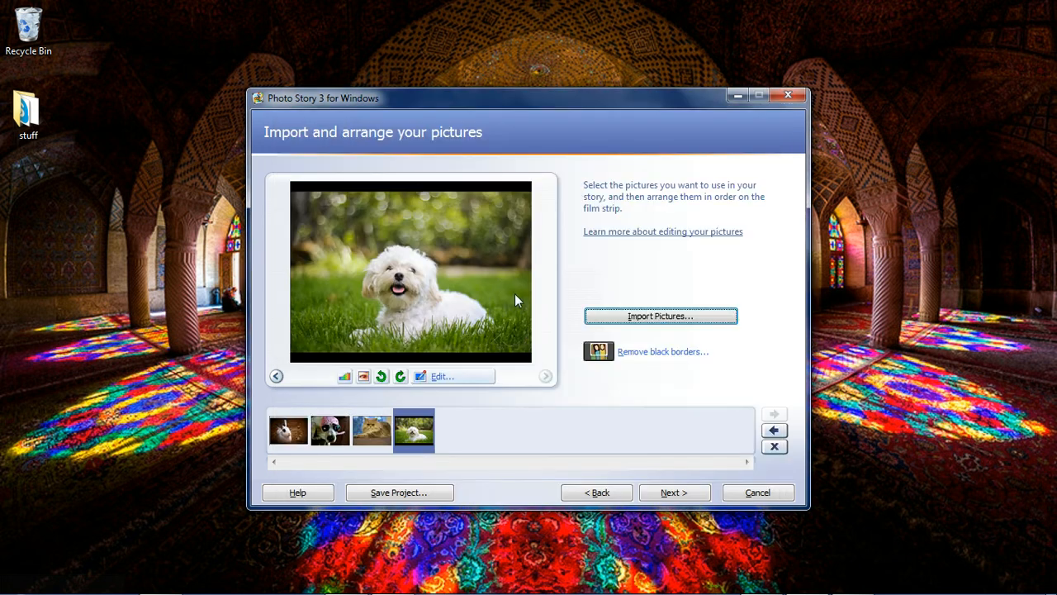
Remove the black borders from the bunny and white dog pictures, accepting the suggested crop for each
key(Tab)
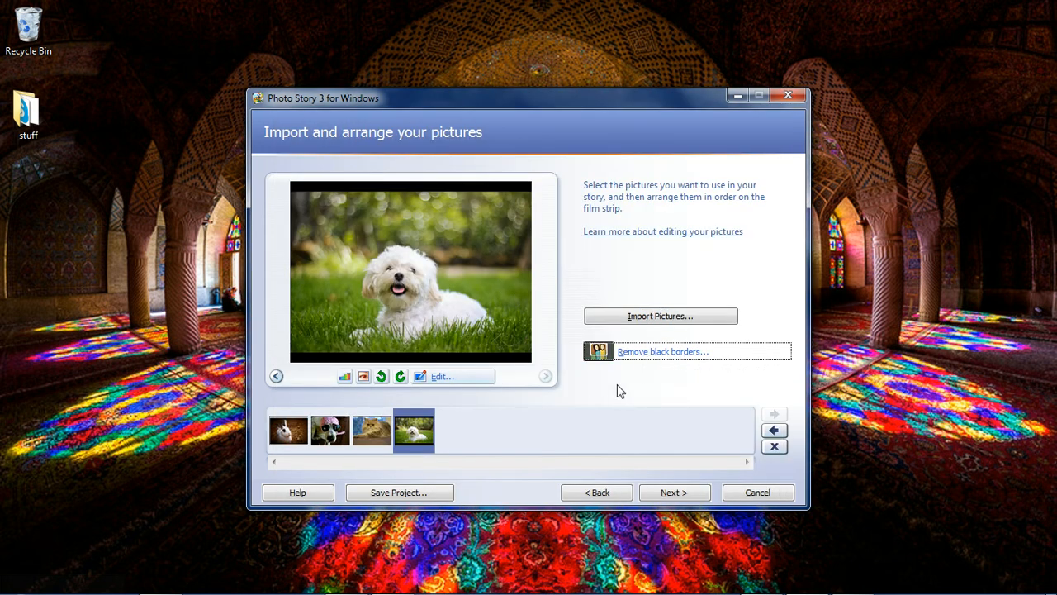
click(654, 353)
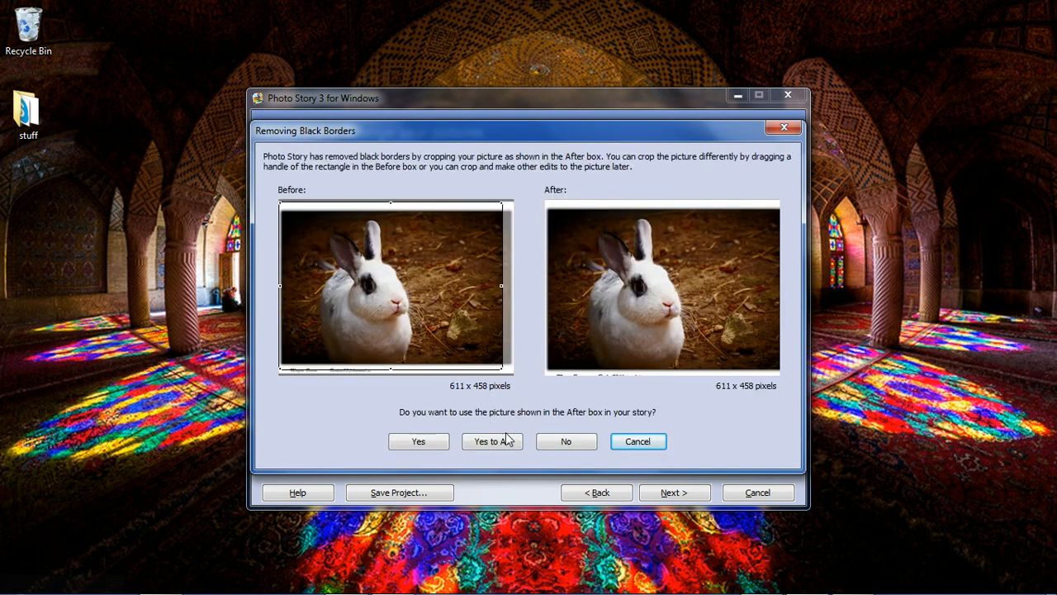
click(430, 444)
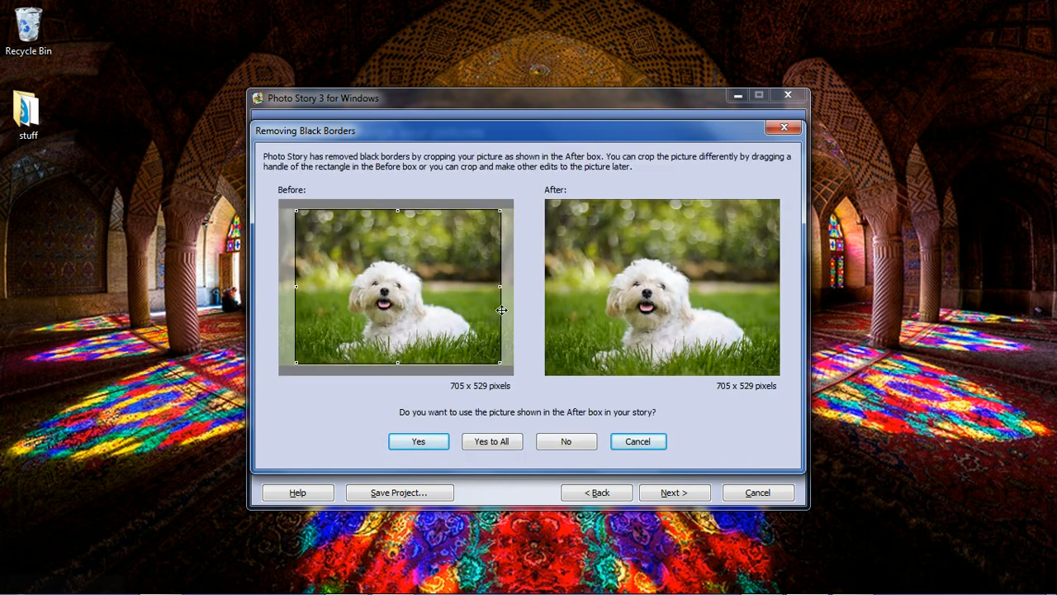
click(418, 442)
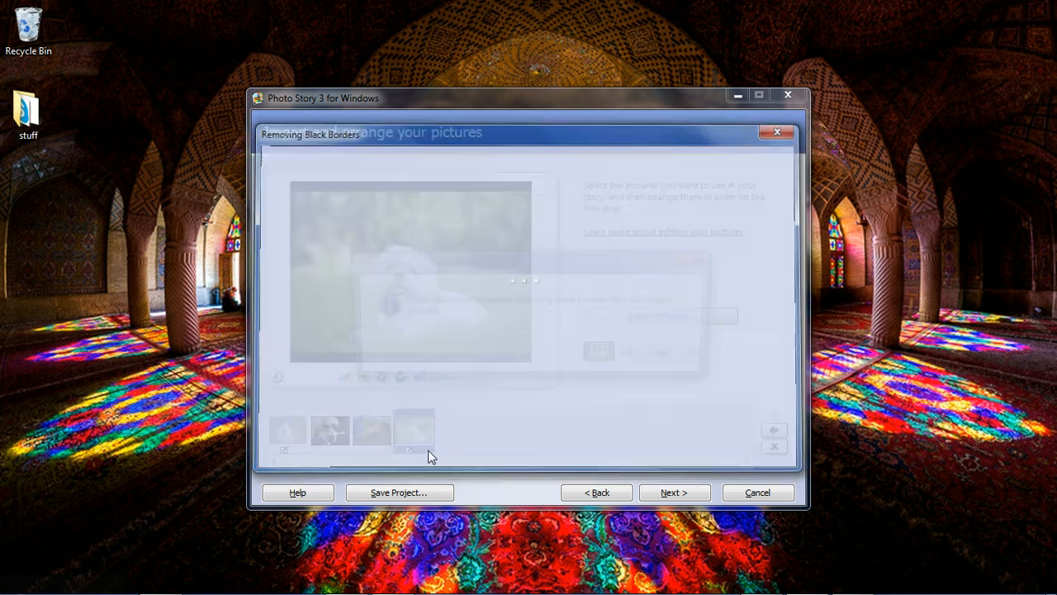
click(673, 357)
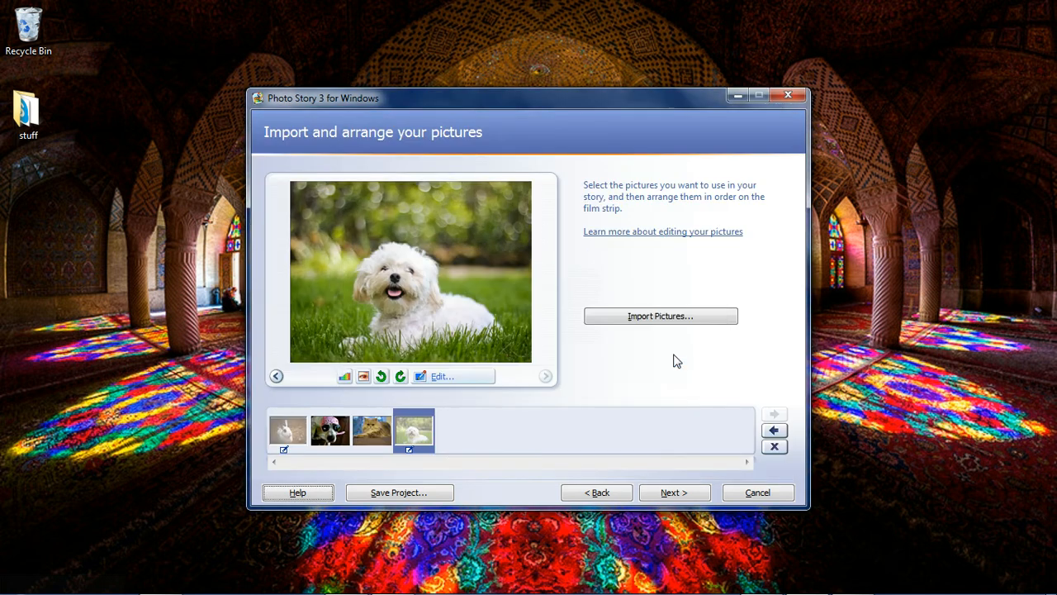
Correct the white dog picture's color levels and open the effect options in its picture editor
click(344, 377)
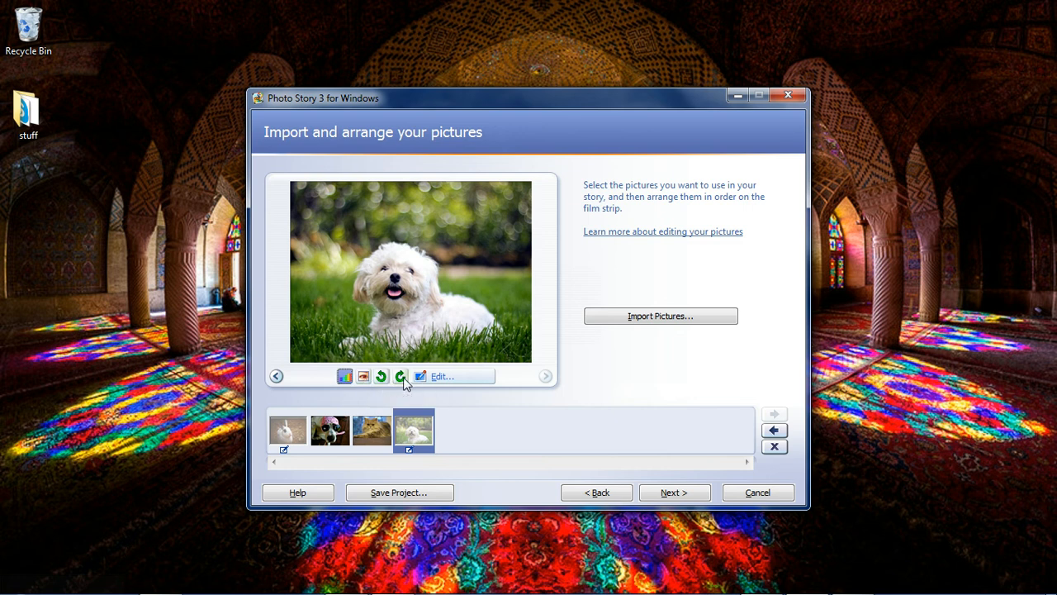
click(444, 378)
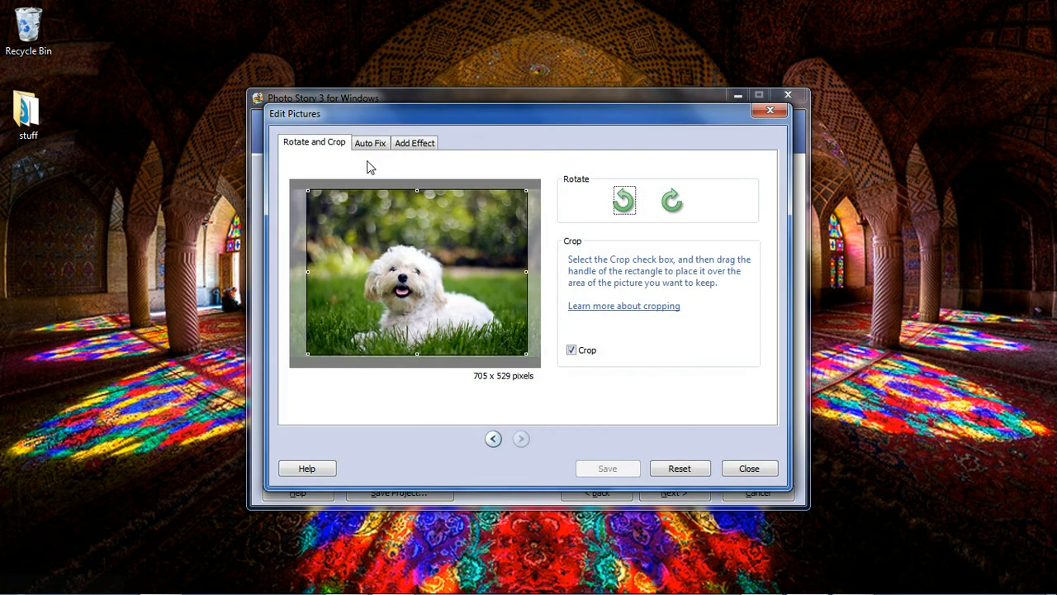
click(370, 145)
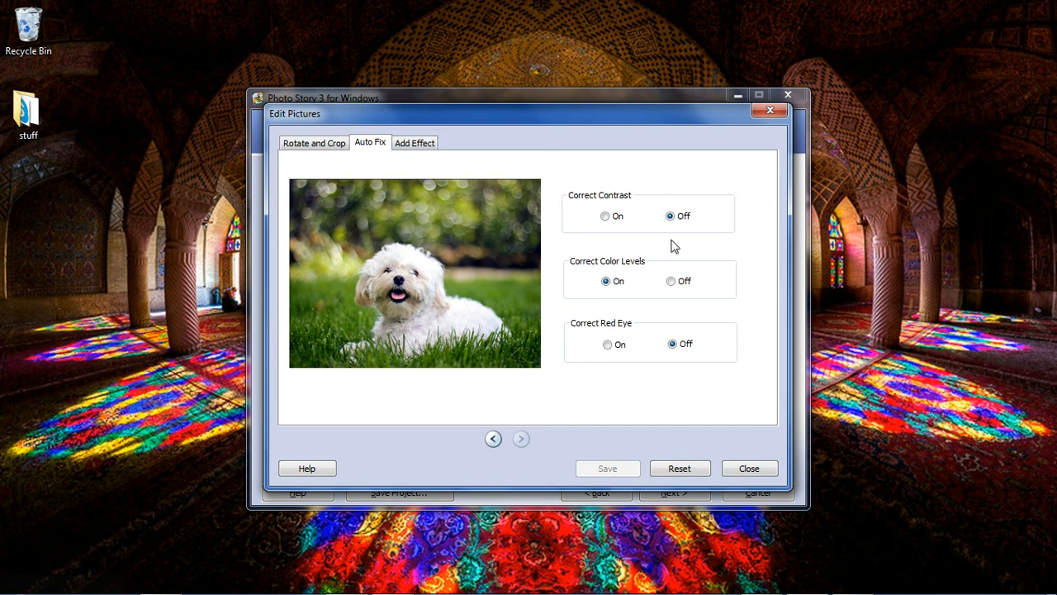
click(429, 146)
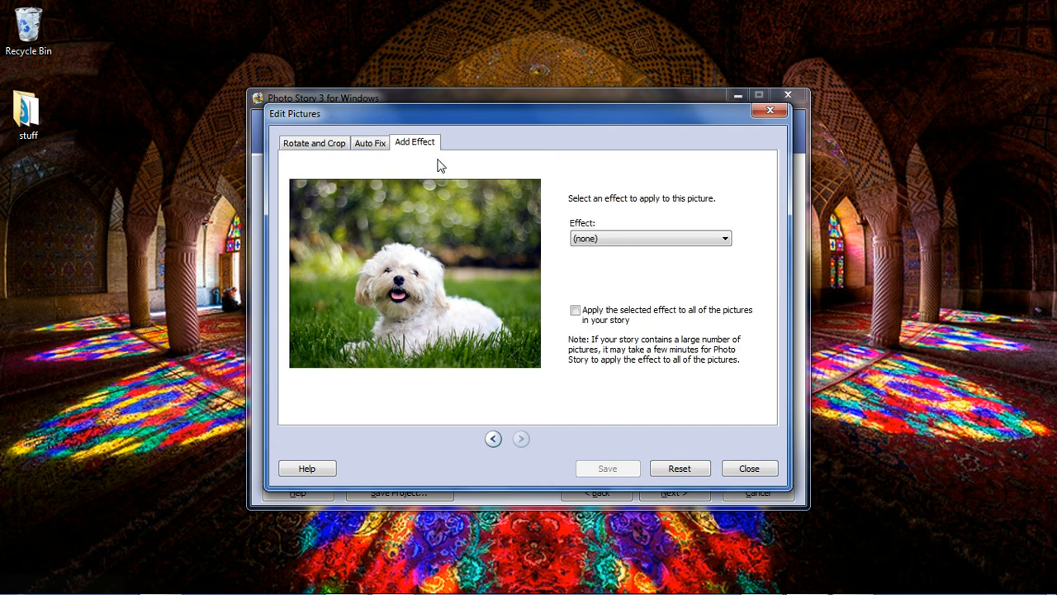
Try the Chalk and Charcoal and Diffuse Glow effects on the white dog picture
click(654, 240)
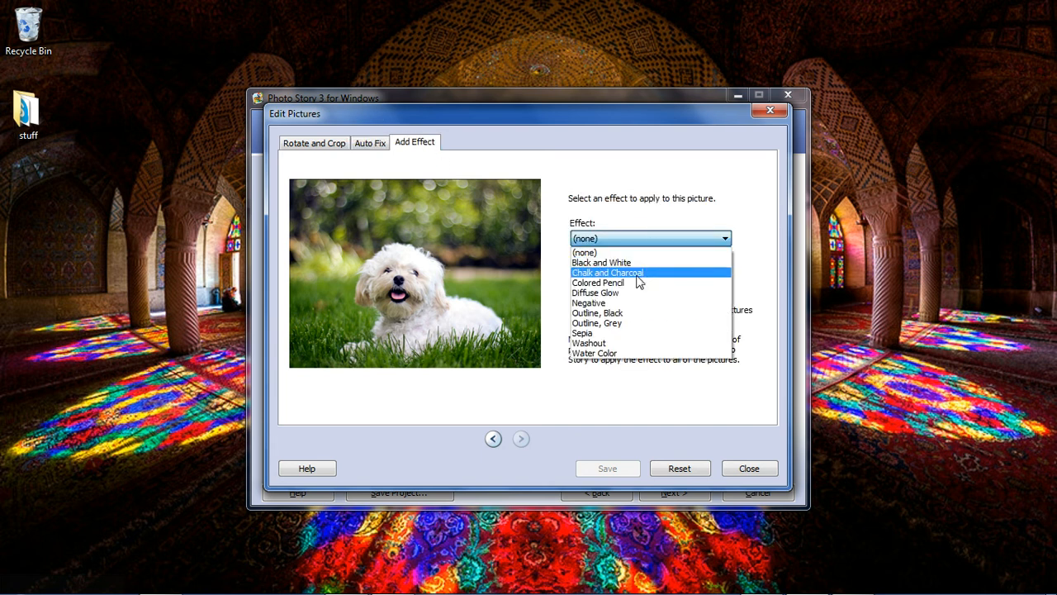
click(636, 267)
click(650, 239)
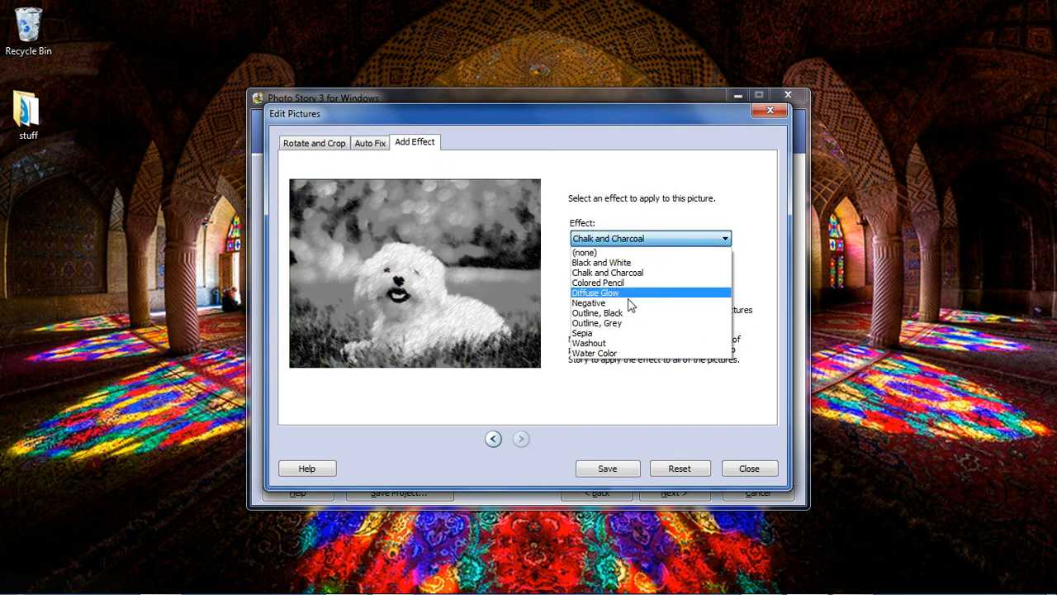
click(630, 294)
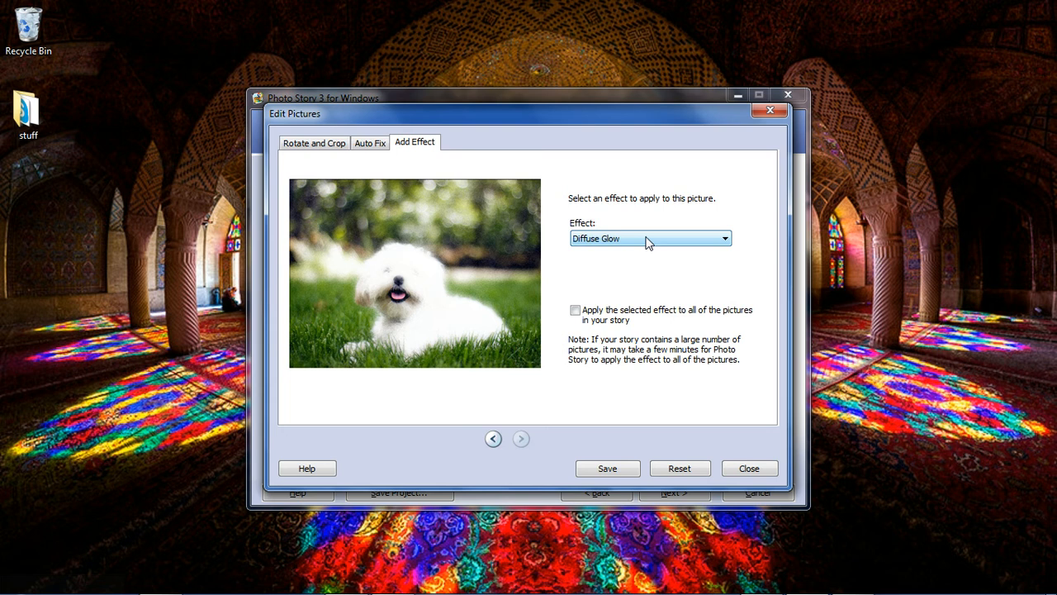
Apply the Sepia effect to the white dog picture only, save the edit and close the picture editor
click(648, 242)
click(616, 331)
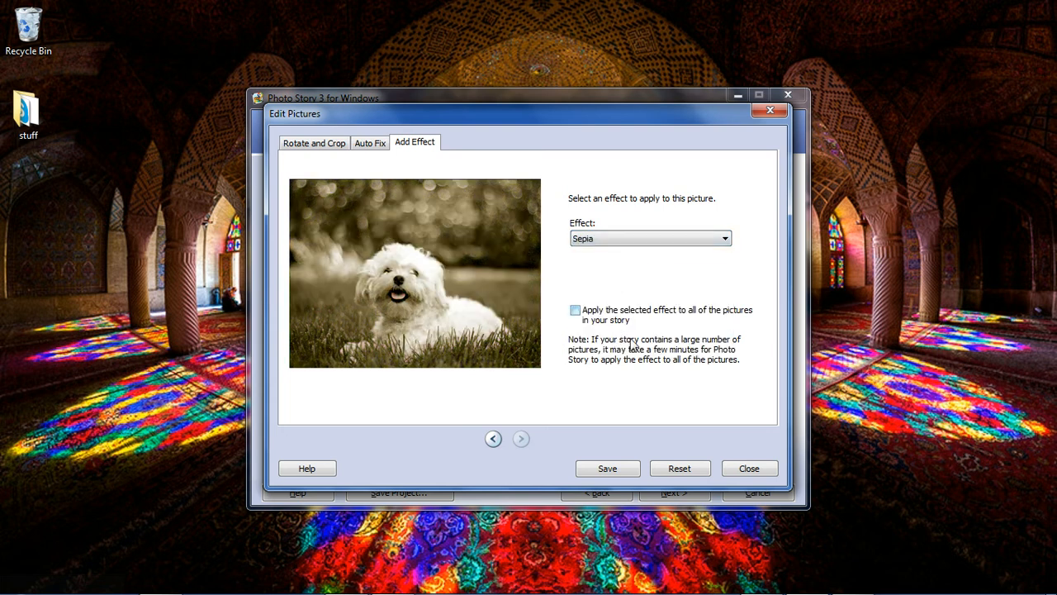
click(620, 468)
click(734, 469)
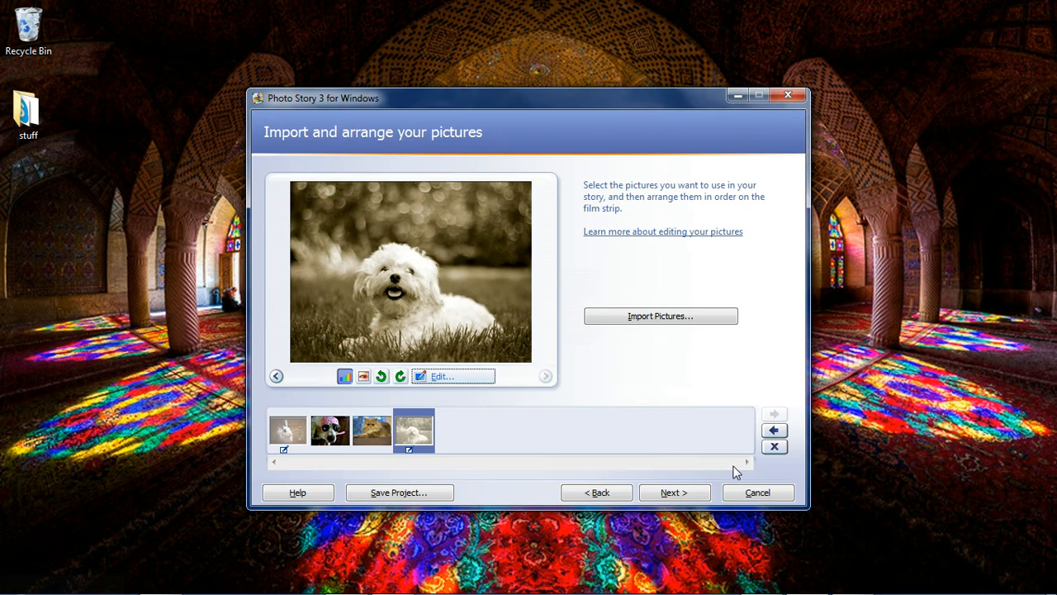
Select the picture of the dog with sunglasses and continue to adding picture titles
click(375, 437)
click(315, 432)
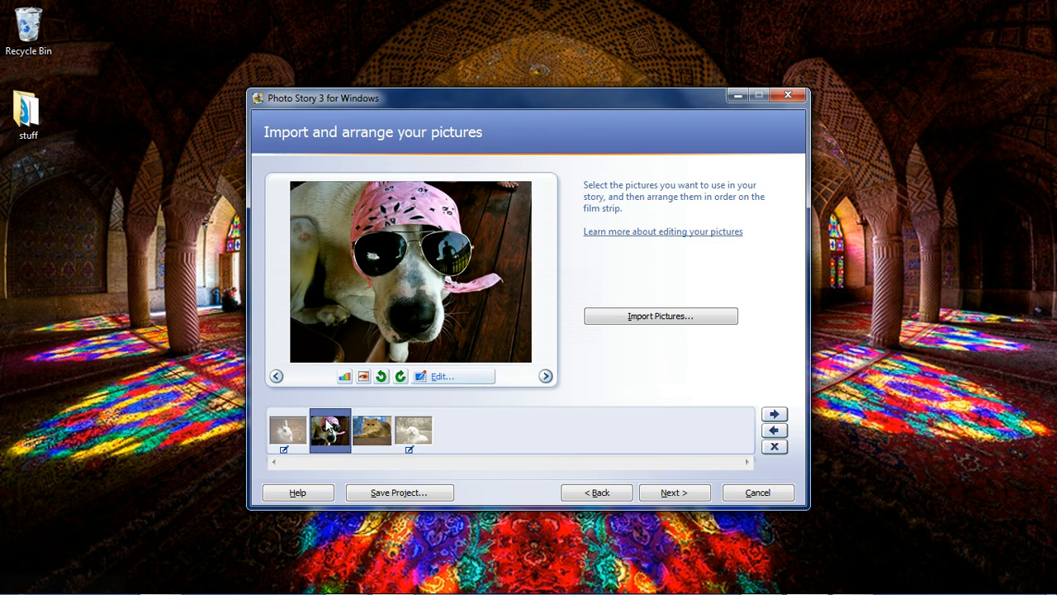
click(345, 377)
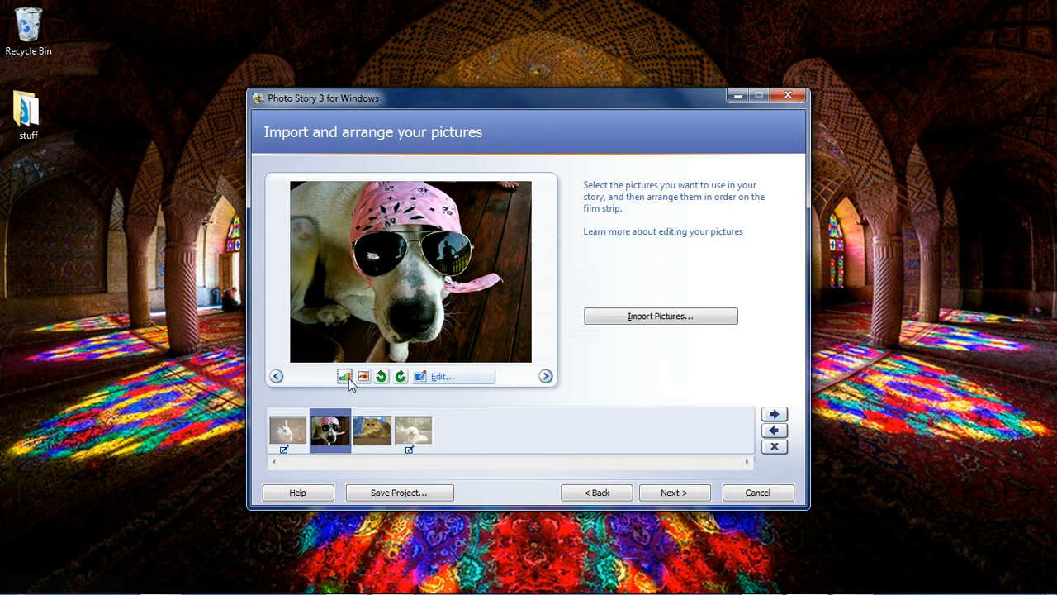
click(670, 493)
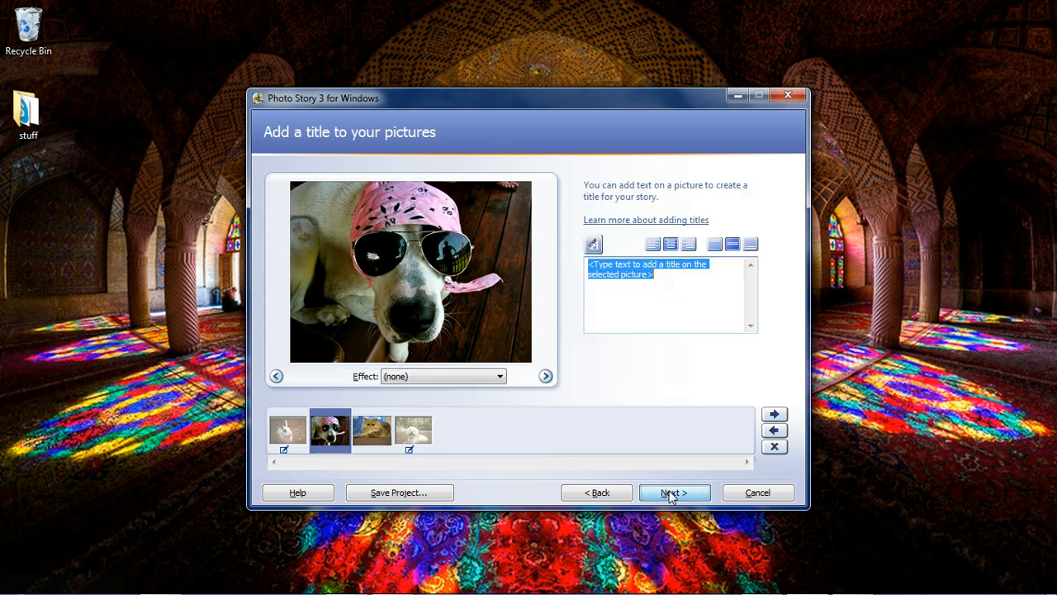
Try moving the sunglasses dog picture one place later in the film strip and back again
click(776, 416)
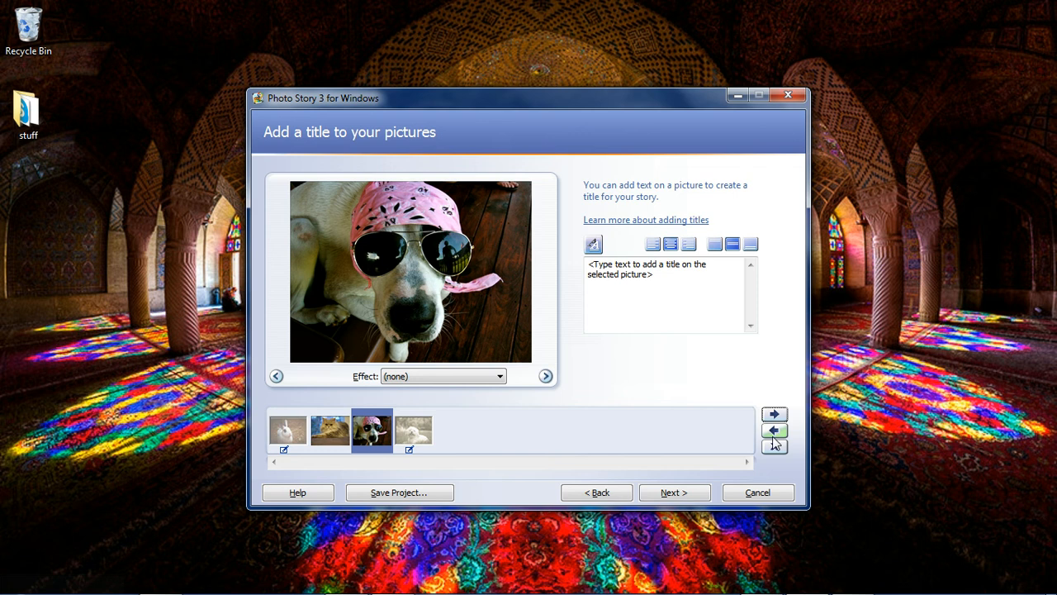
click(773, 430)
click(775, 418)
click(775, 430)
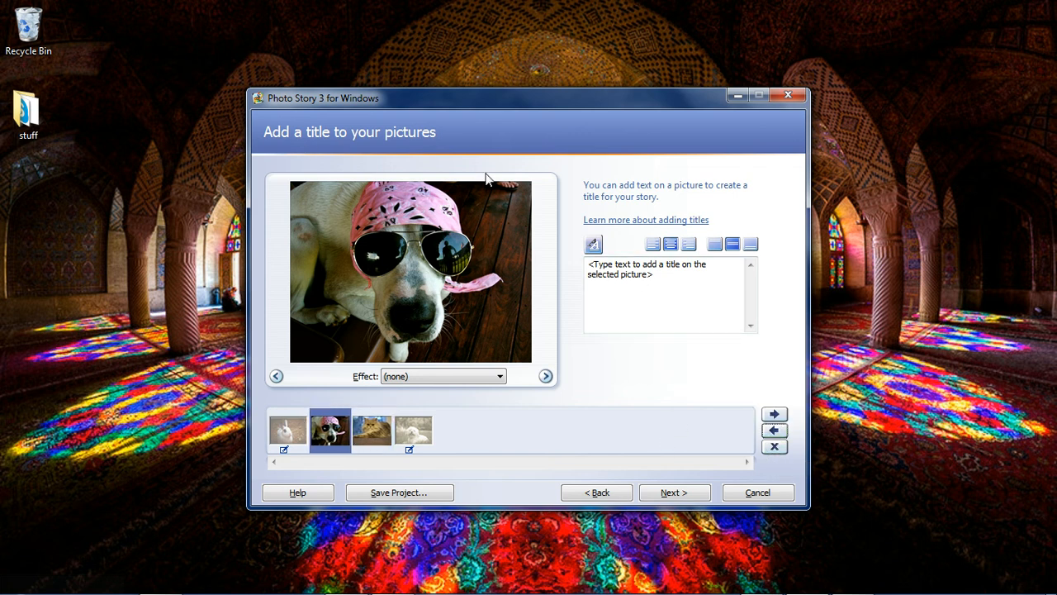
Add the title "Cool Dog" to the sunglasses dog picture
click(669, 288)
text(Cool Dog)
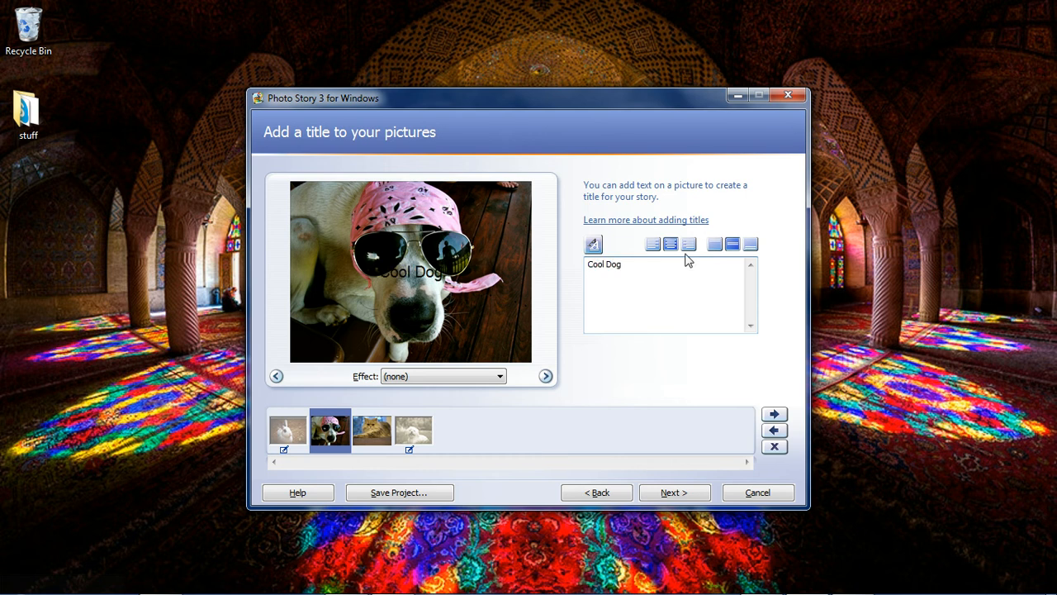
Add the title "Fancy Cat" to the cat picture and align it to the bottom of the picture
click(373, 438)
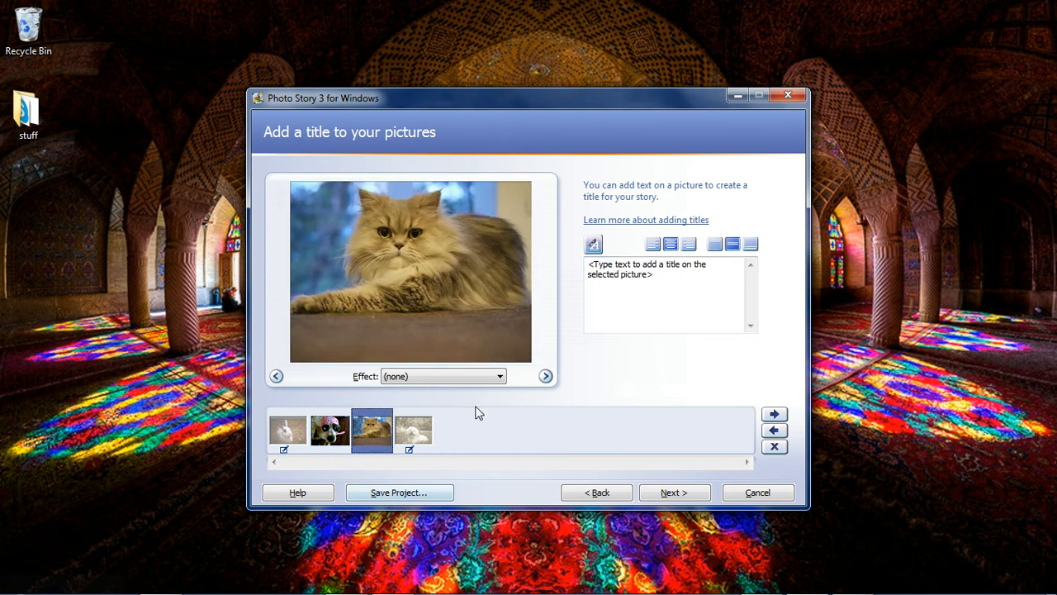
click(668, 283)
key(shift+End)
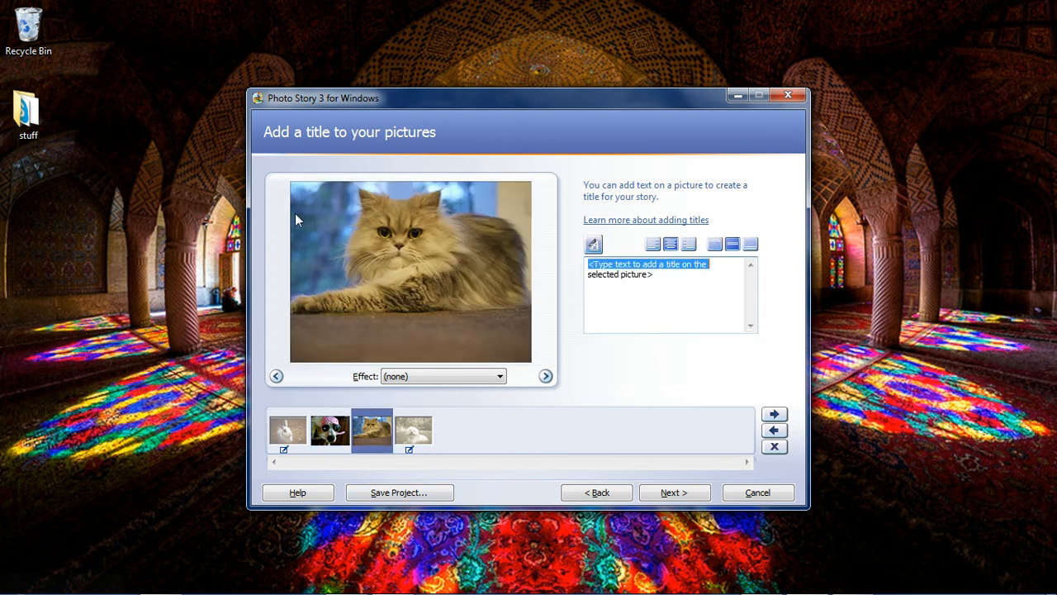
key(shift+Down)
text(Fancy Cat)
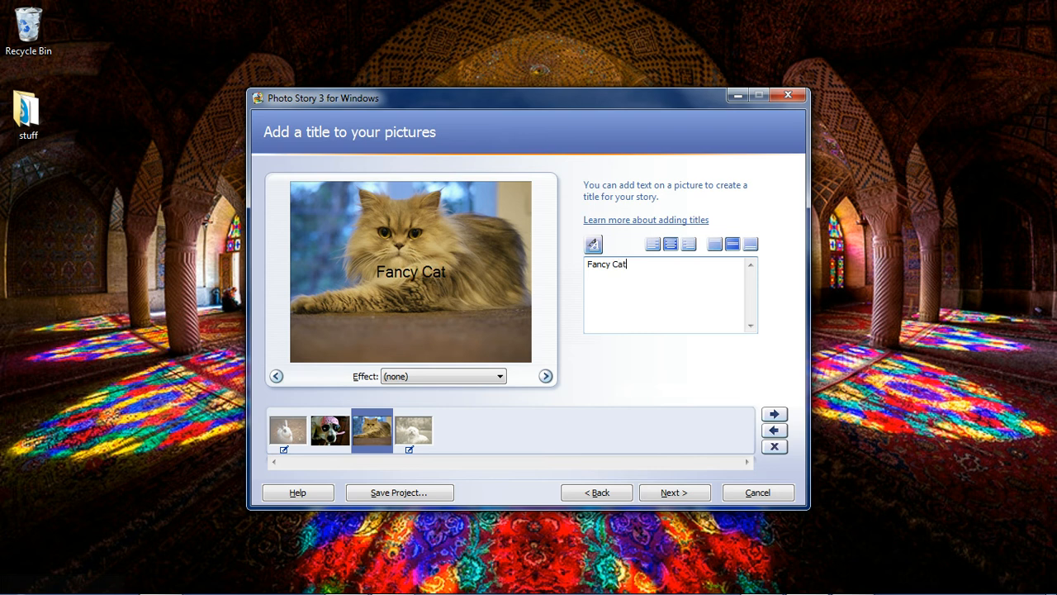
click(715, 245)
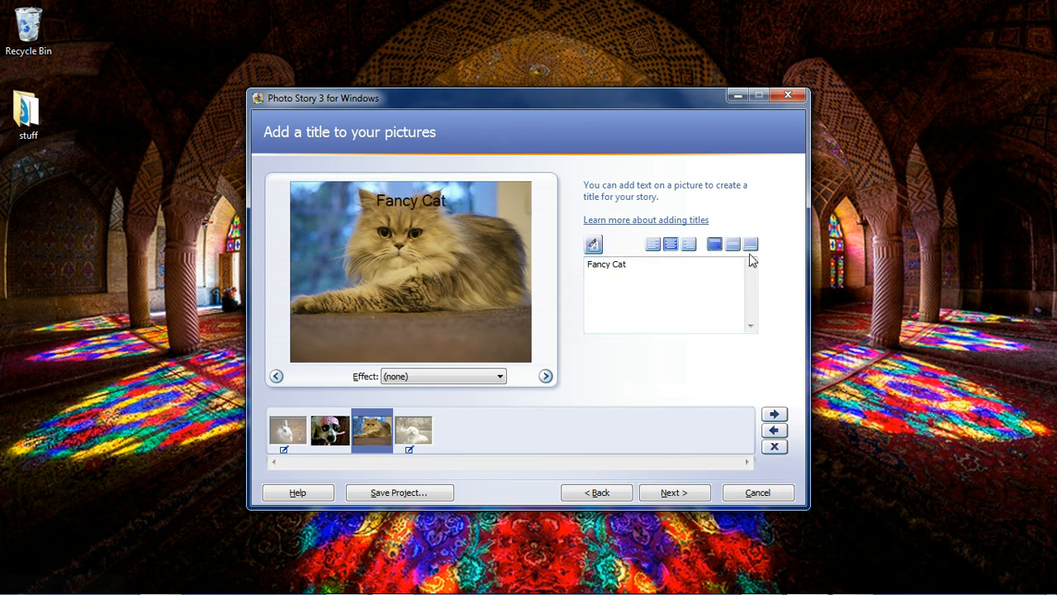
click(749, 246)
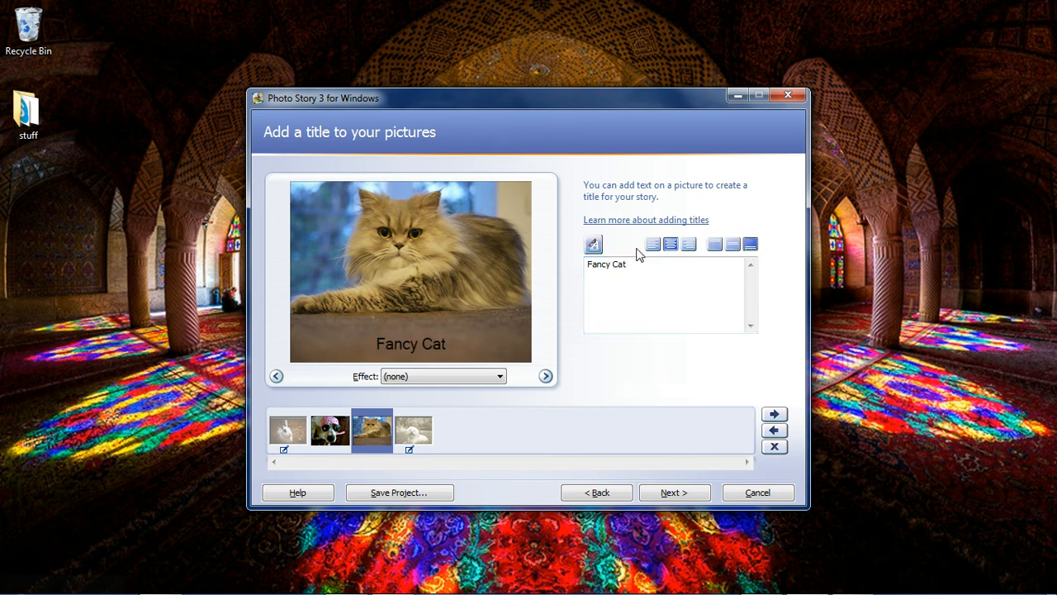
Check the title font options without changing them, and apply the Sepia effect to the cat picture after trying Negative
click(594, 244)
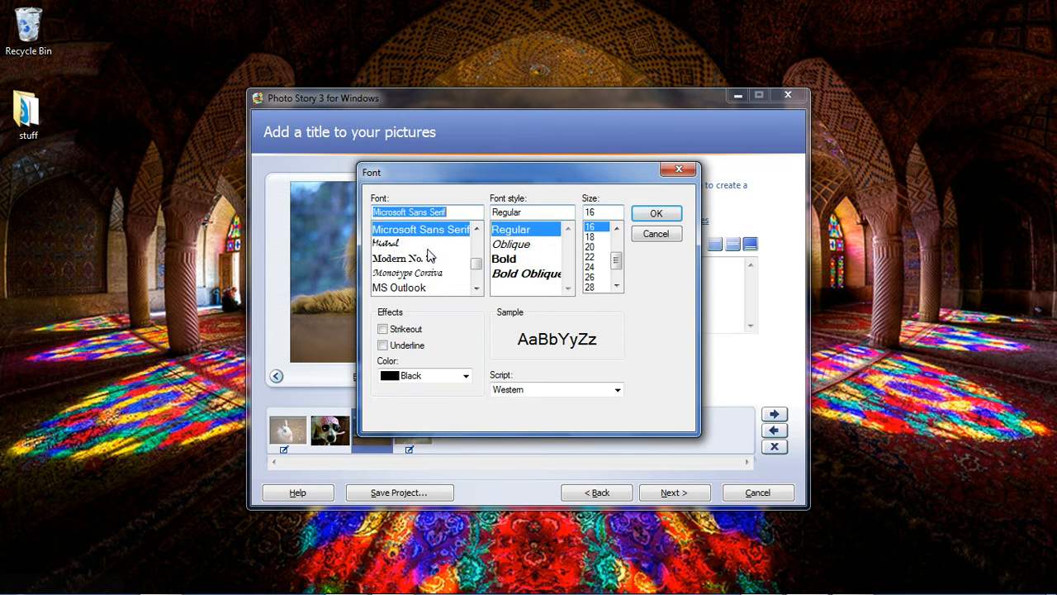
click(655, 234)
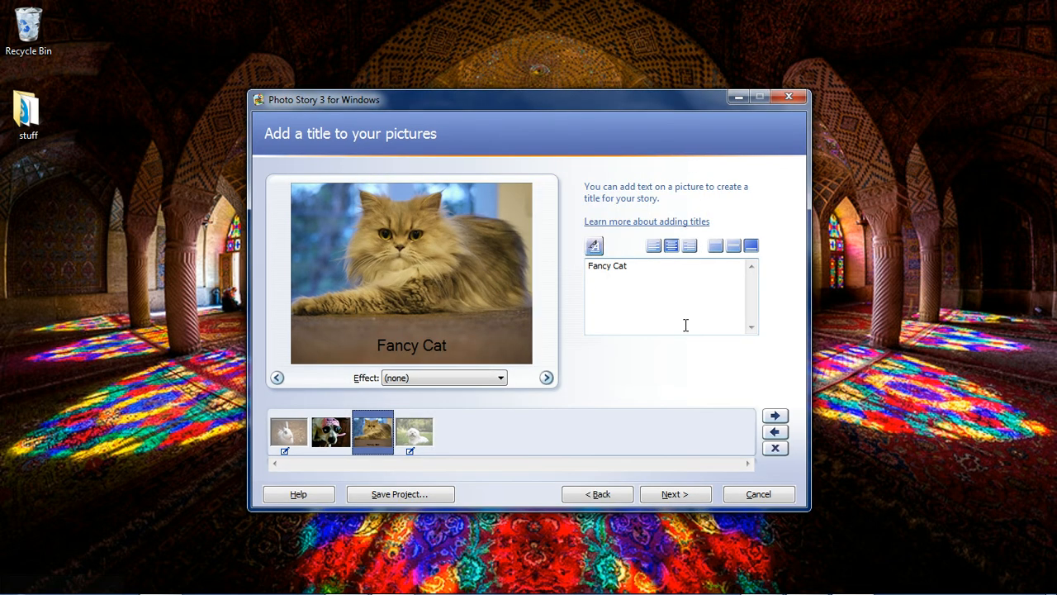
click(500, 379)
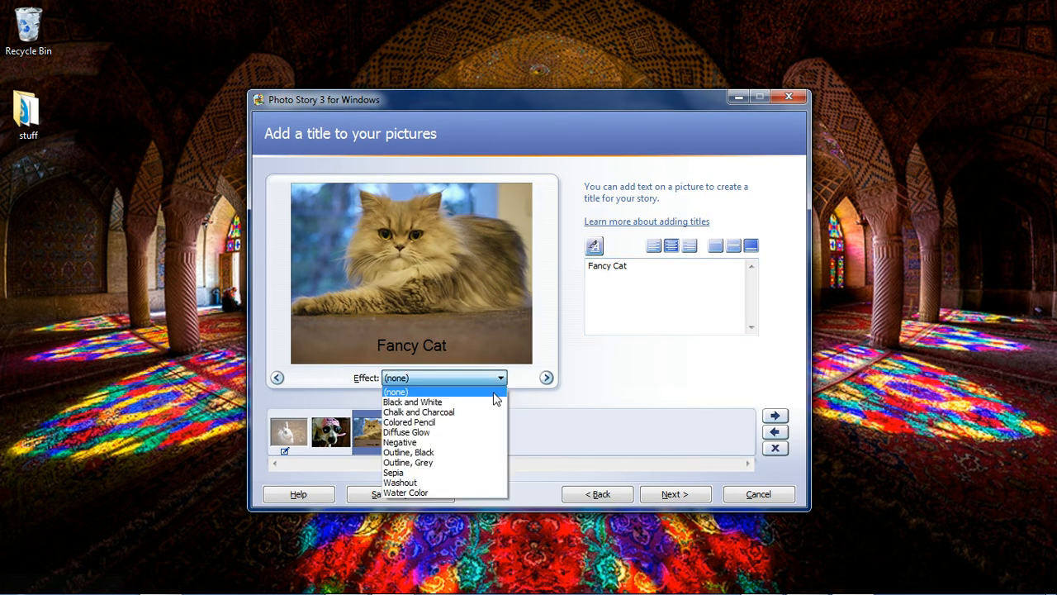
click(479, 442)
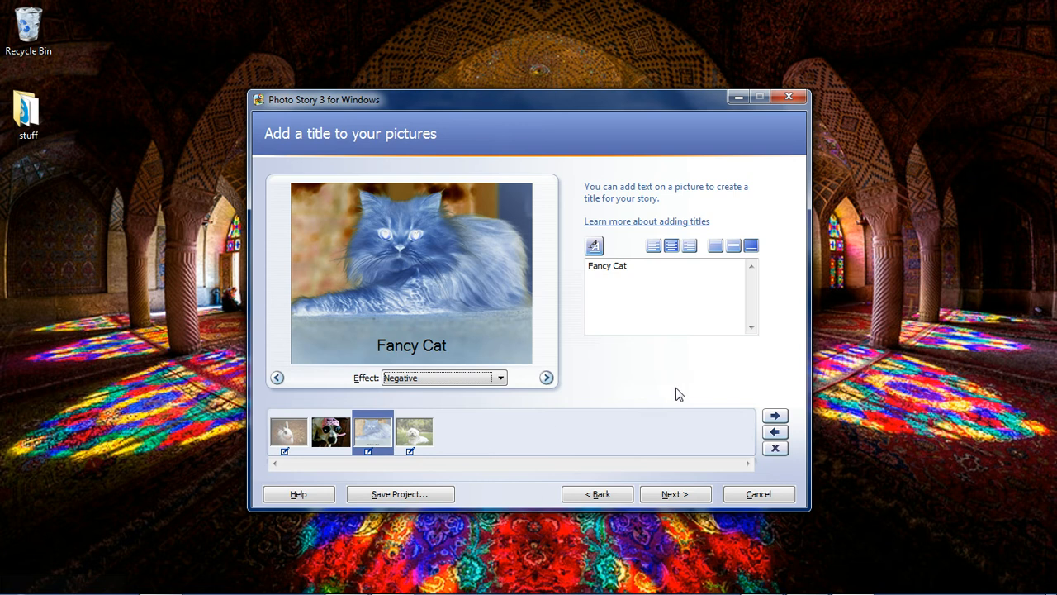
click(430, 379)
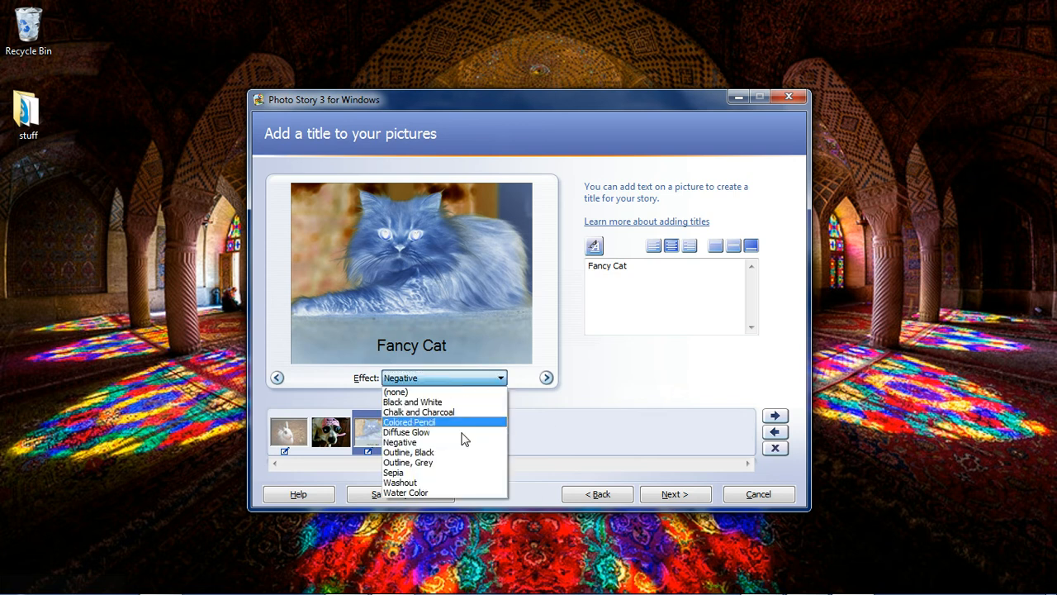
click(446, 472)
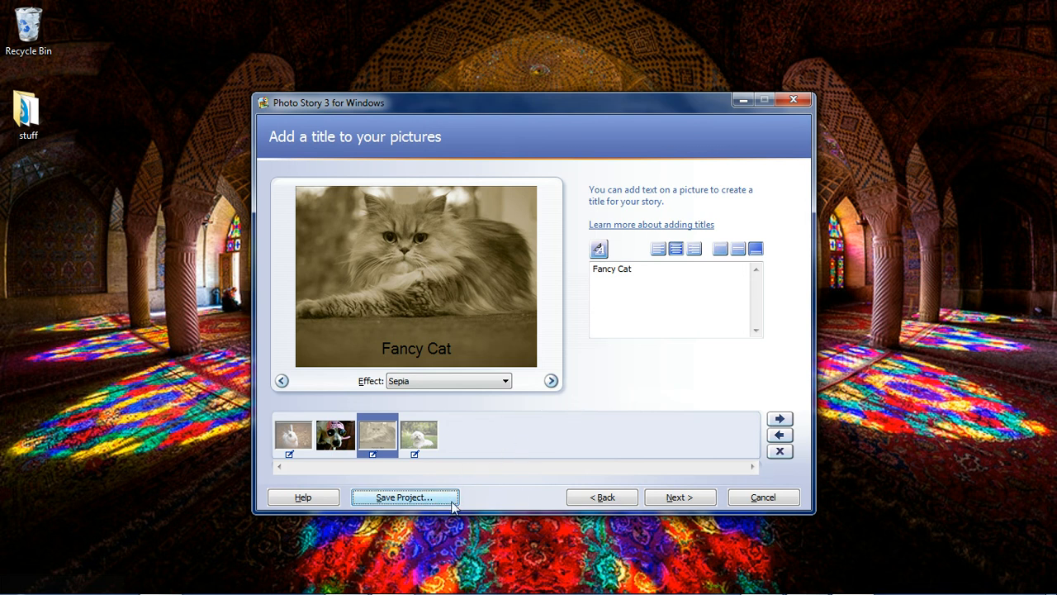
Dismiss the project save without saving, continue to narration and motion, and open the rabbit picture's motion settings
click(404, 497)
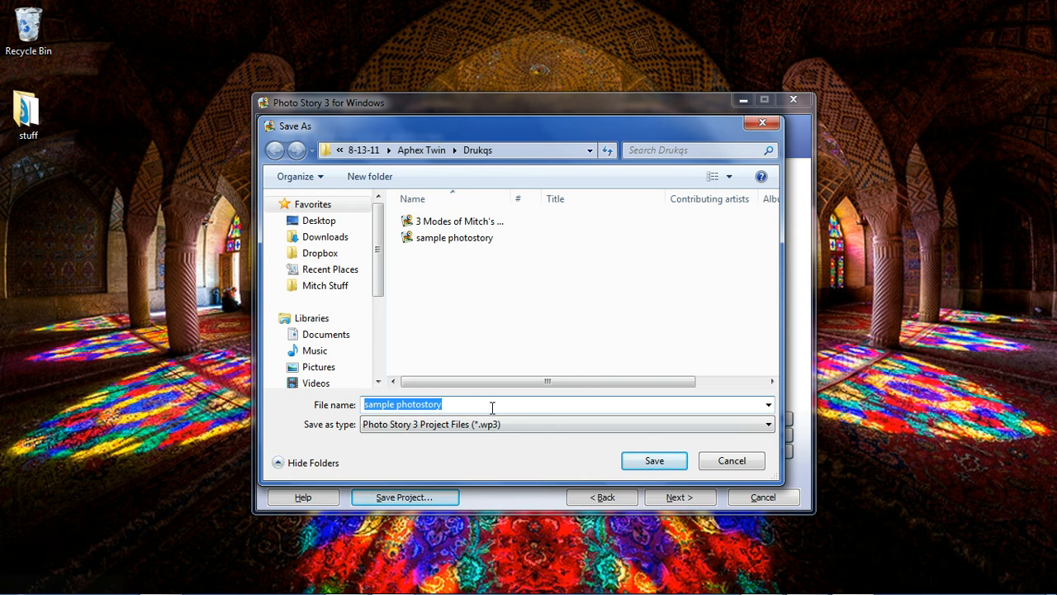
click(731, 461)
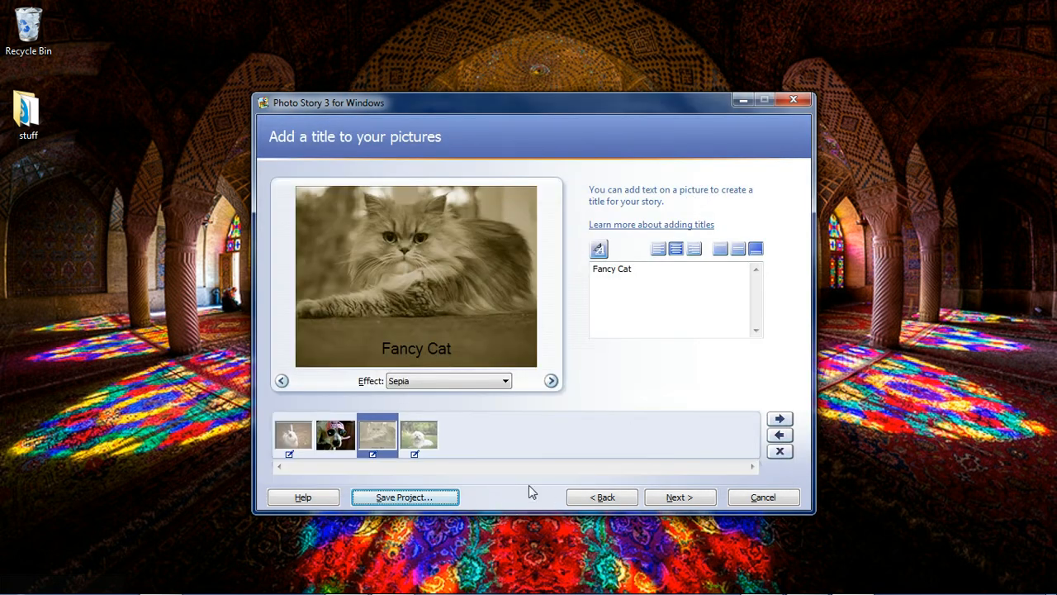
click(679, 498)
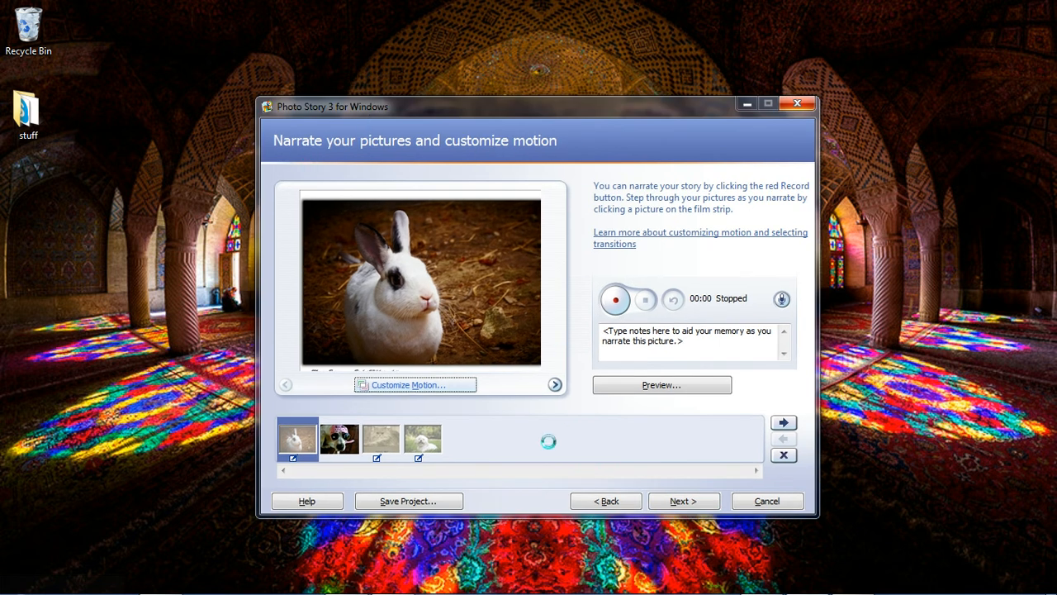
click(413, 383)
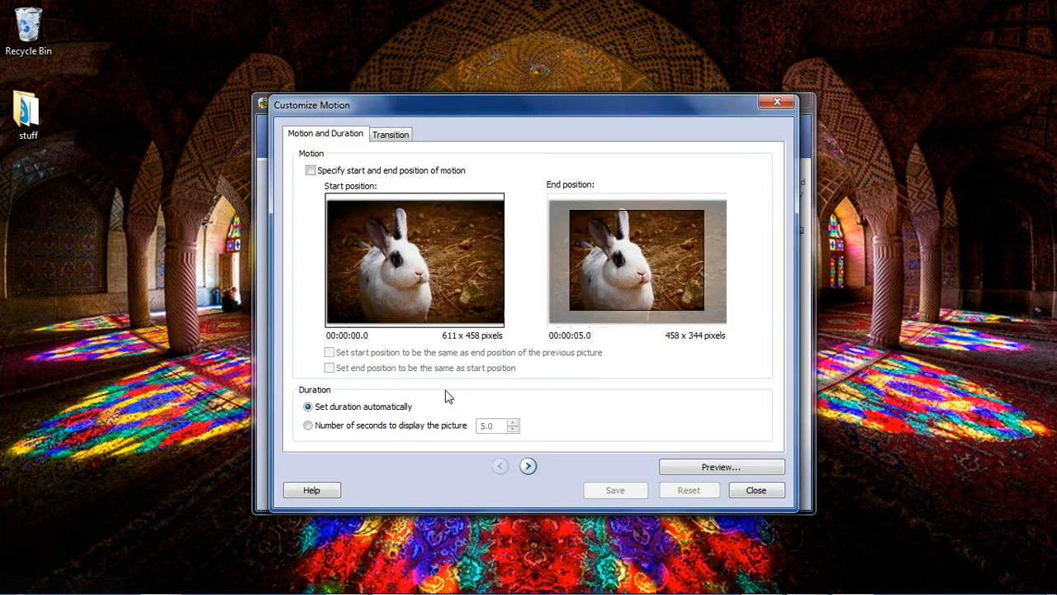
Try out the custom start and end position and manual display duration options for the rabbit picture, restoring the defaults
click(311, 171)
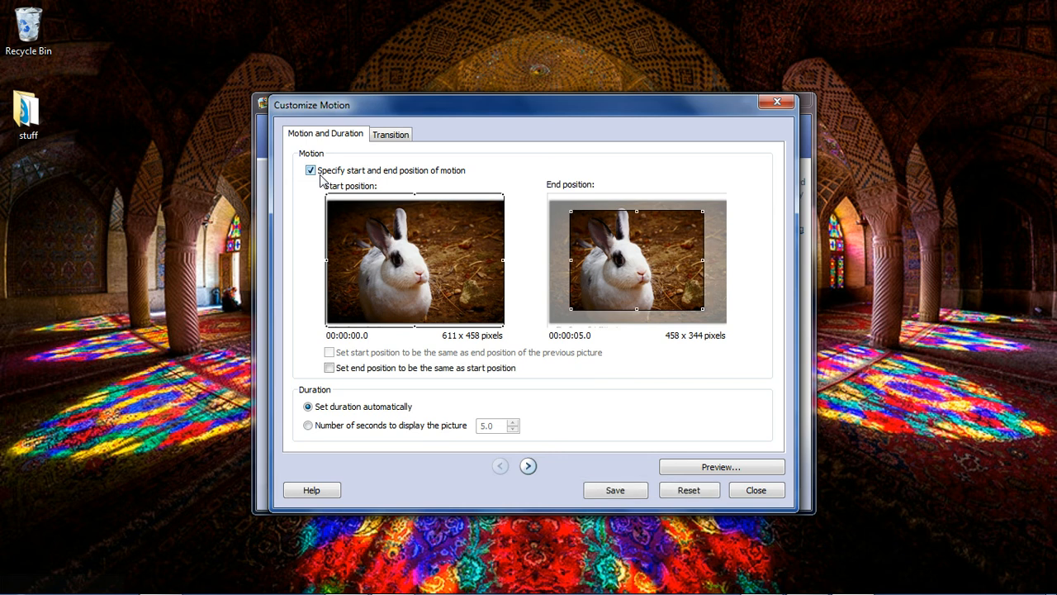
click(368, 173)
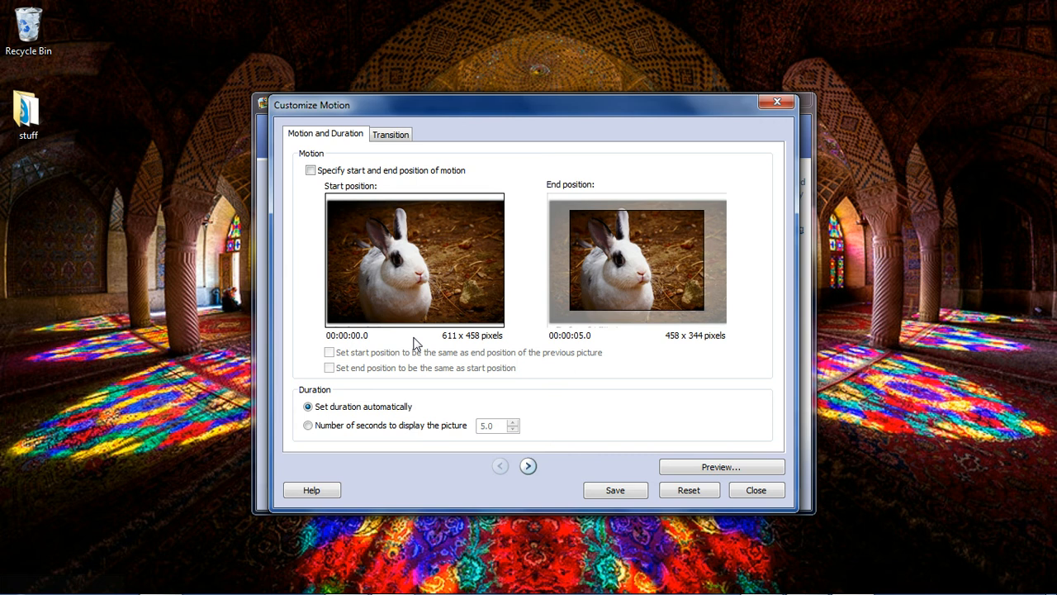
click(393, 426)
click(365, 408)
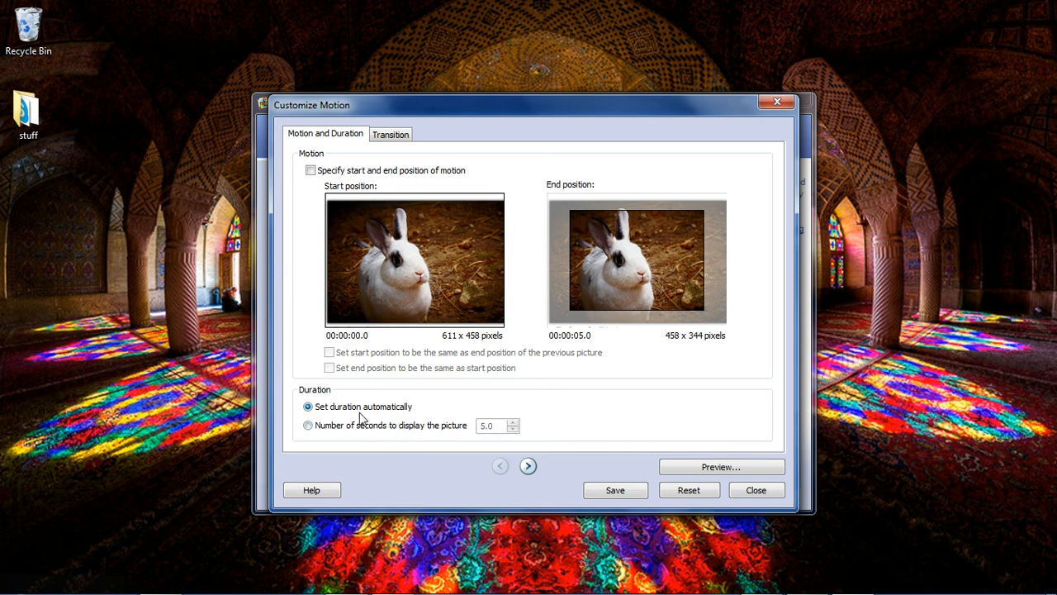
Specify custom motion for the rabbit picture, shrinking the end frame to about 337 x 253 pixels around its head, and save it
click(343, 170)
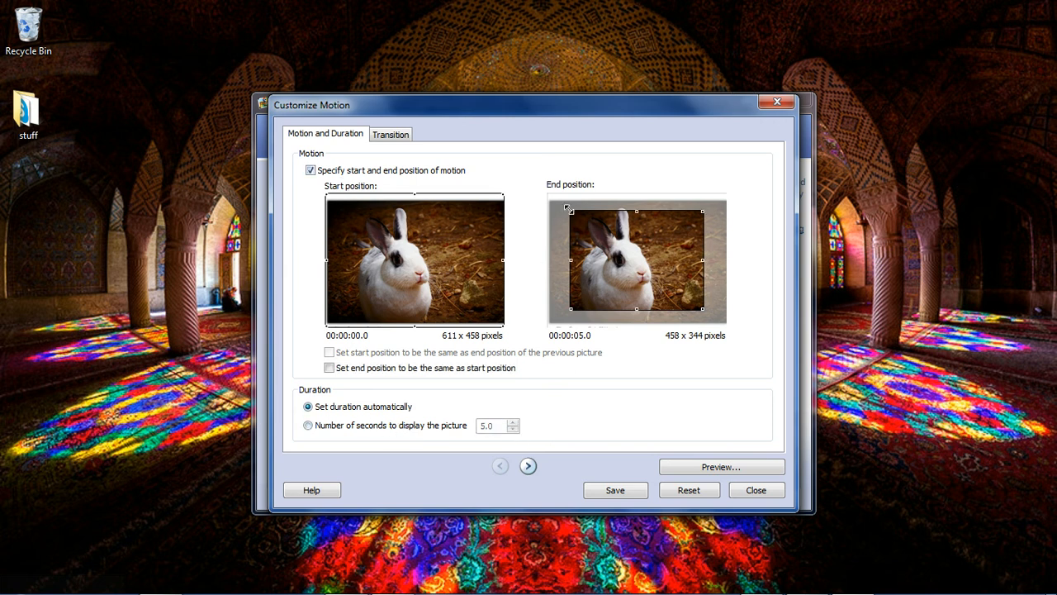
drag(569, 210, 556, 199)
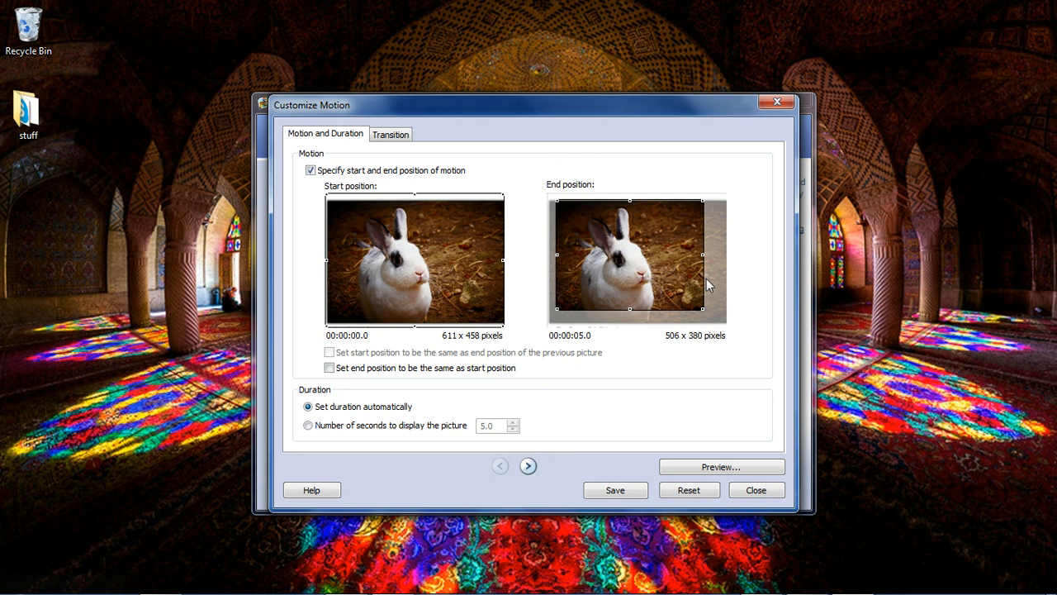
drag(638, 270, 647, 266)
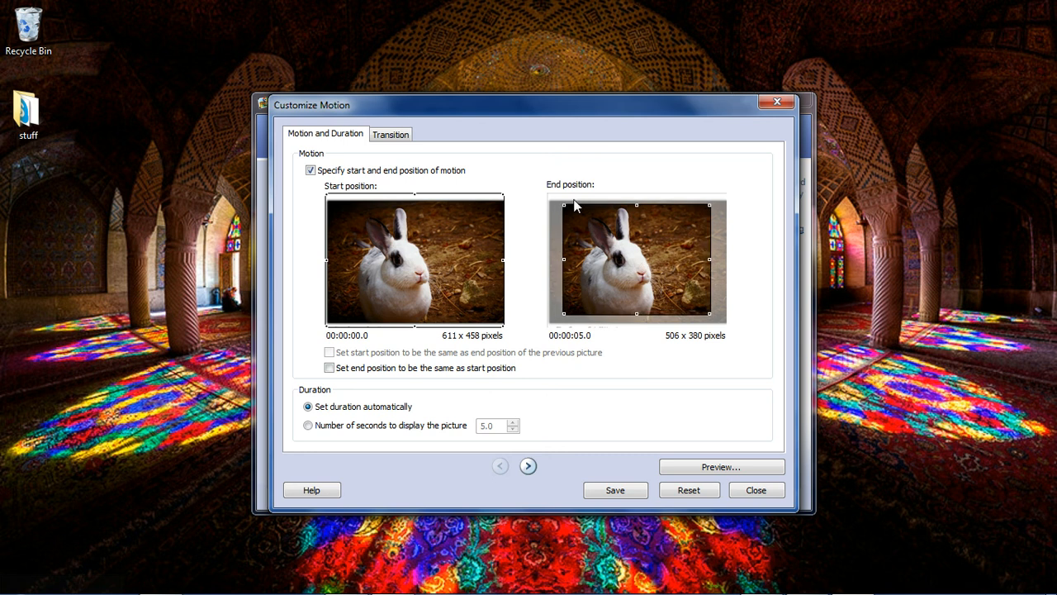
drag(563, 205, 567, 208)
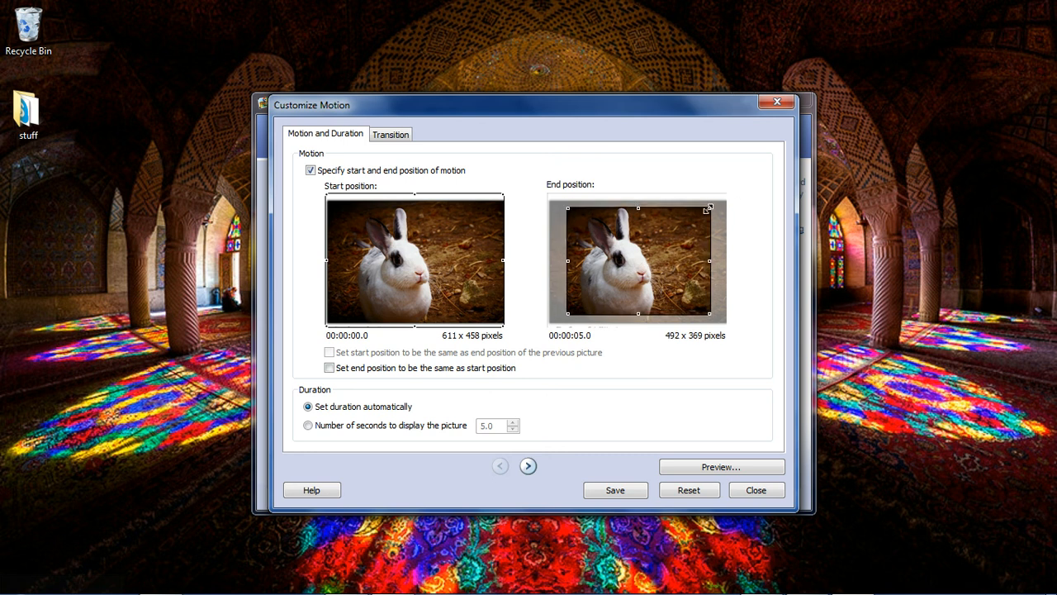
drag(708, 210, 663, 243)
drag(593, 291, 602, 272)
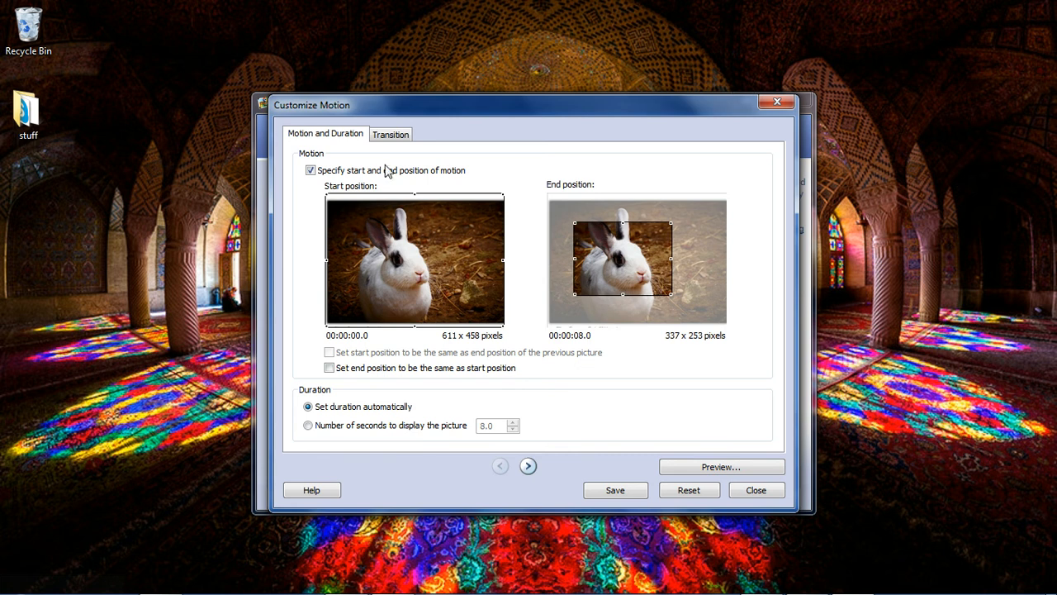
click(615, 491)
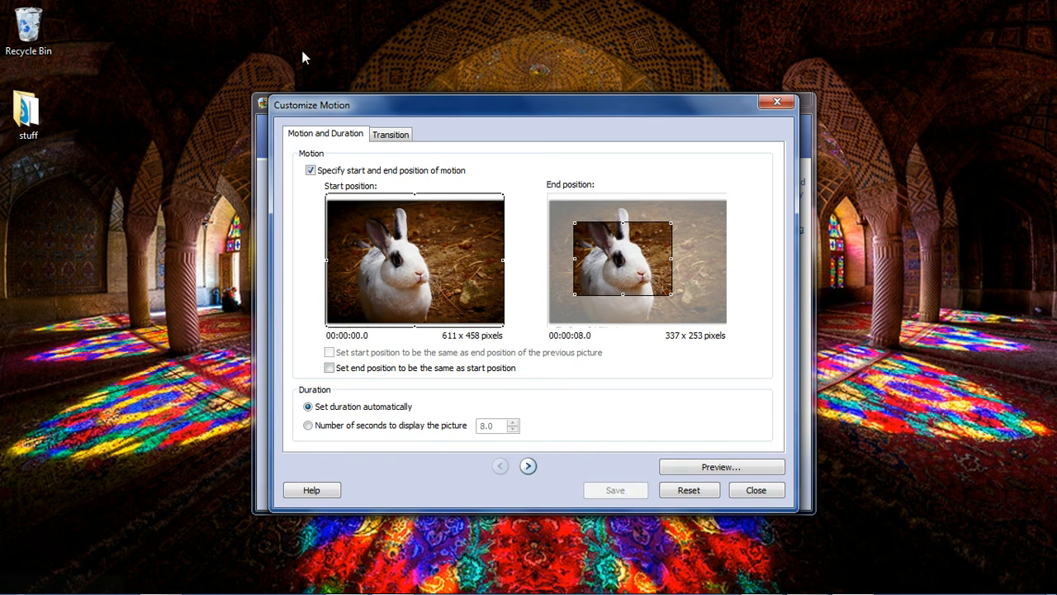
Set the rabbit picture's opening transition to Circle, Outwards with automatic duration, save it and close the motion settings
click(390, 133)
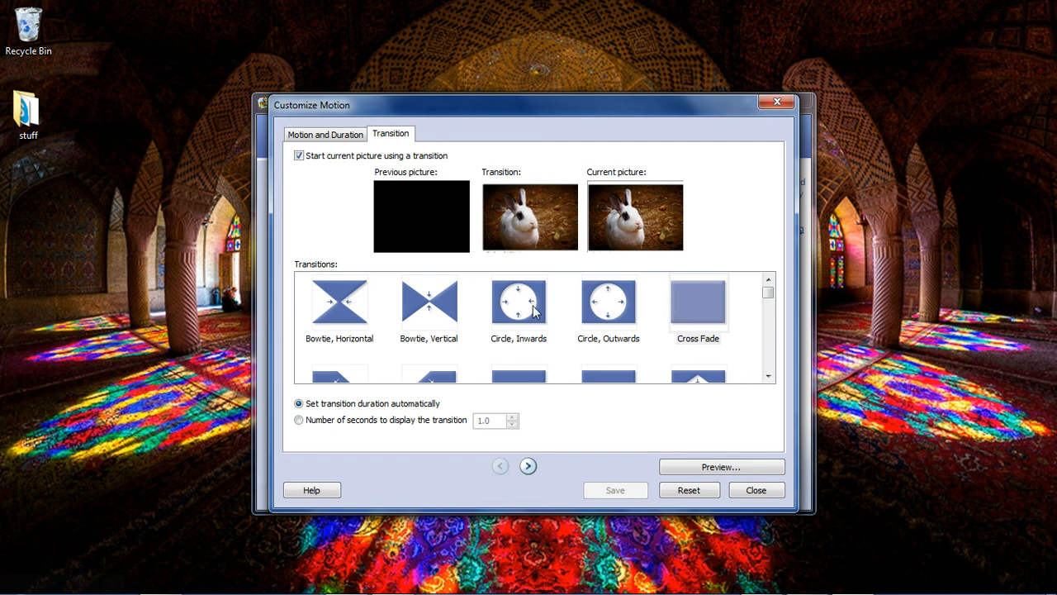
click(450, 325)
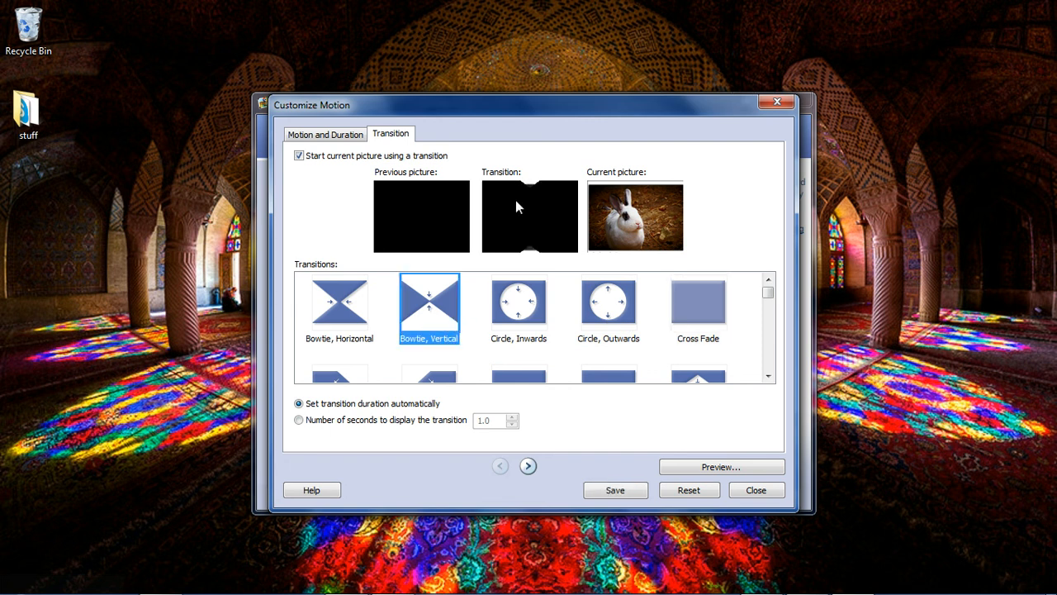
click(621, 309)
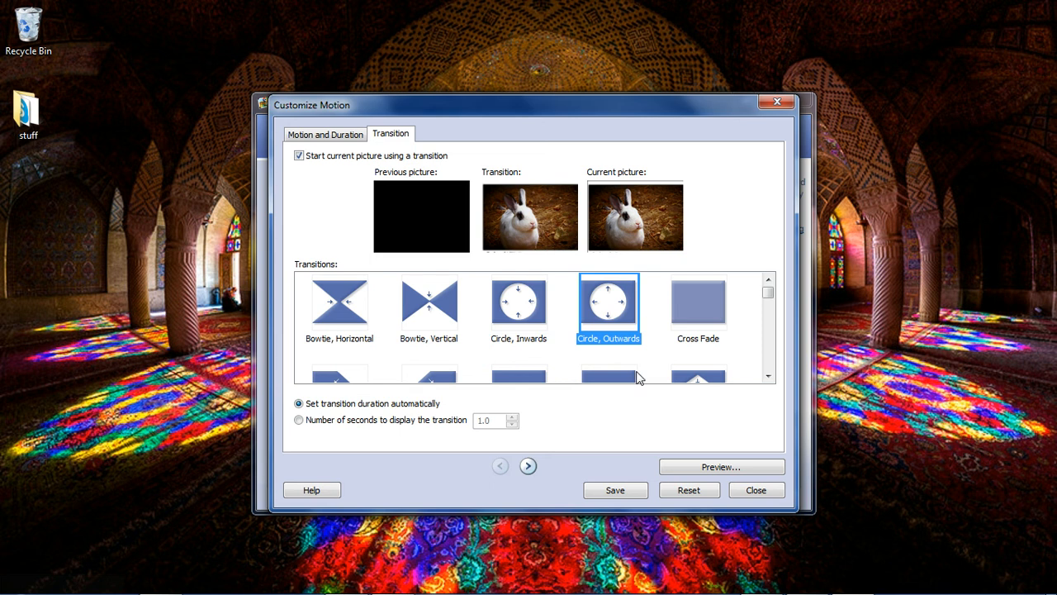
click(300, 422)
click(299, 404)
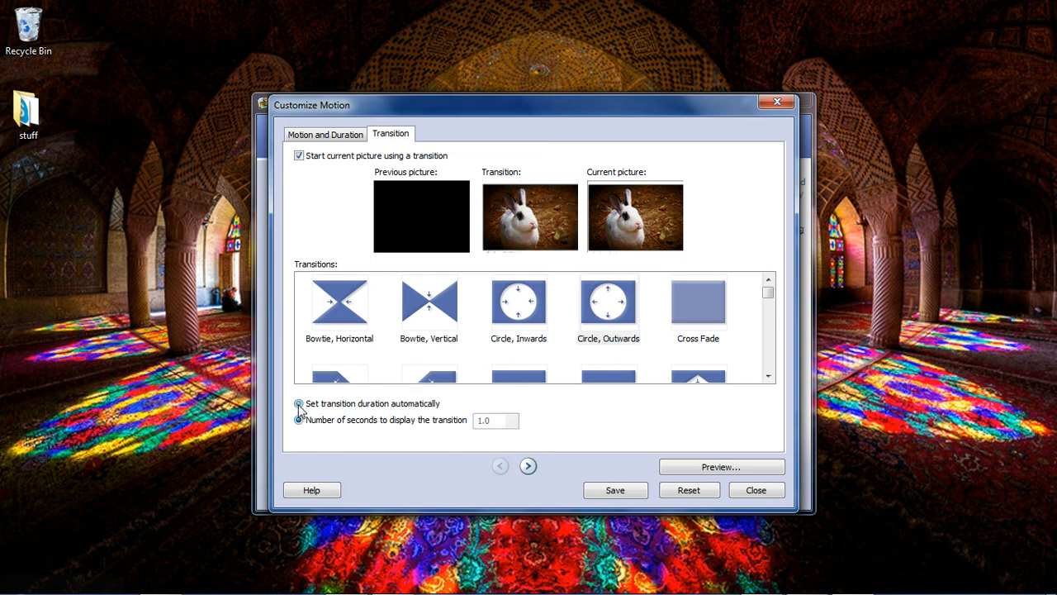
click(614, 489)
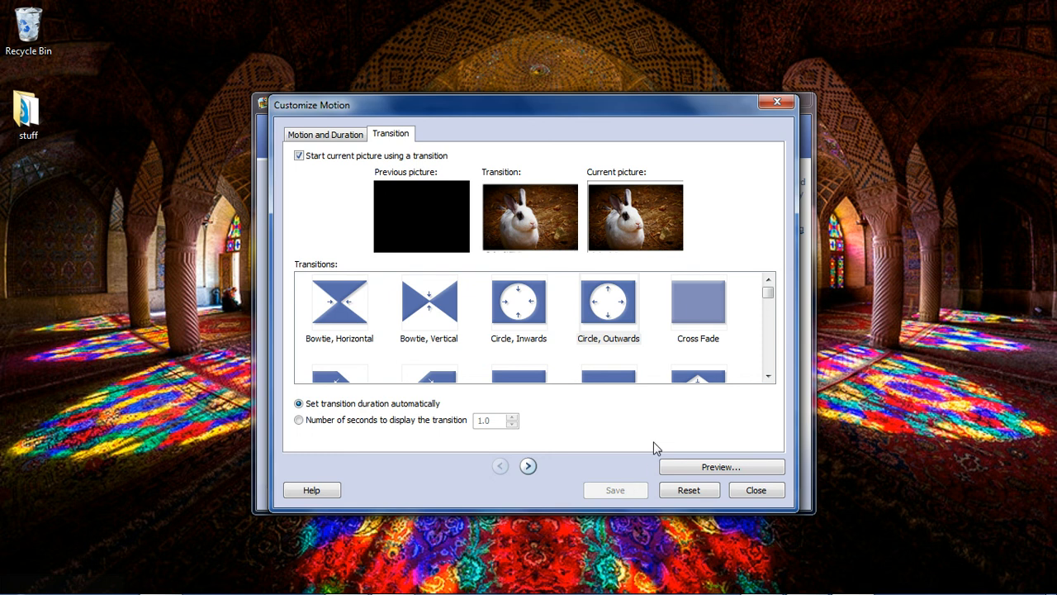
click(751, 490)
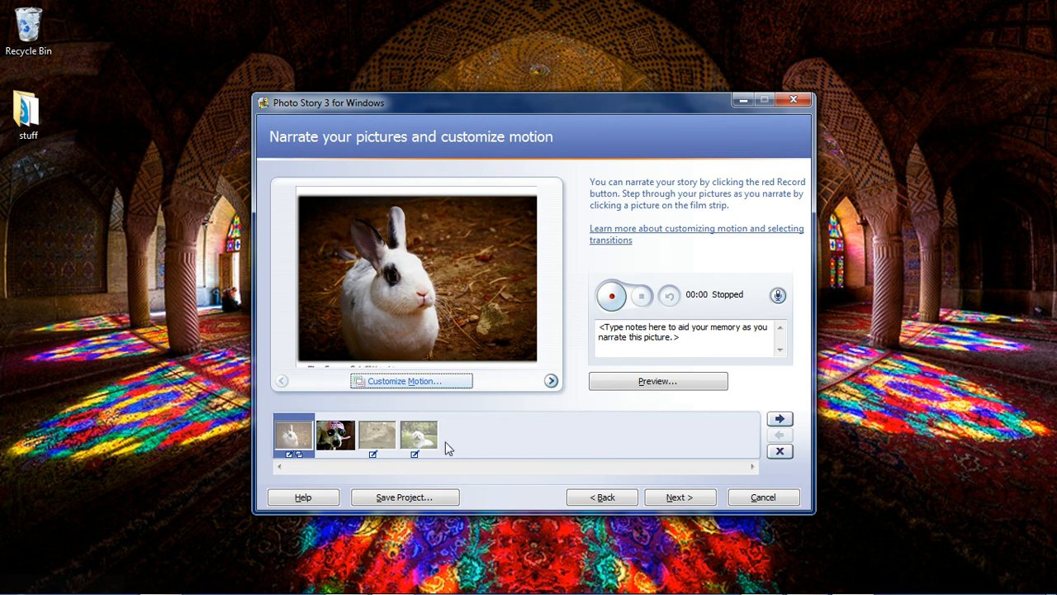
Continue to background music and create custom music in the Classical: Amadeus style with the Piano band, Sentimental mood and Normal intensity
click(673, 499)
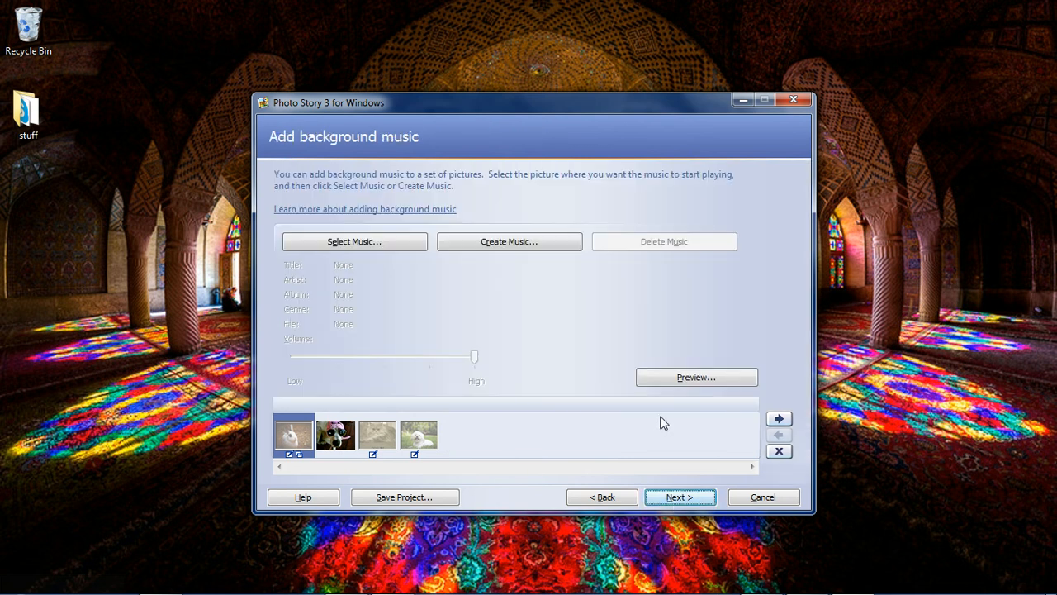
click(378, 242)
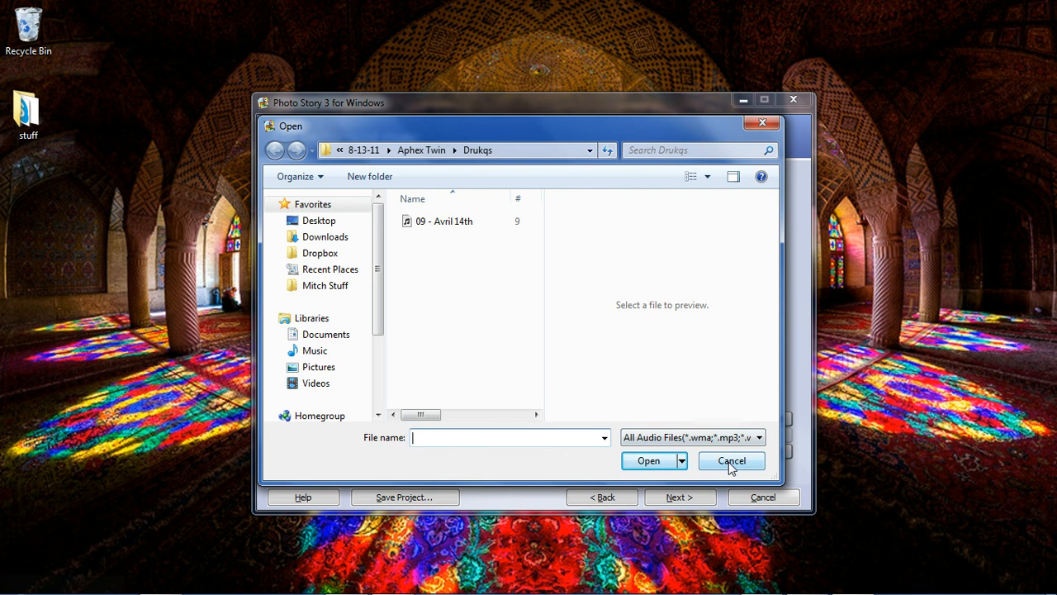
click(730, 463)
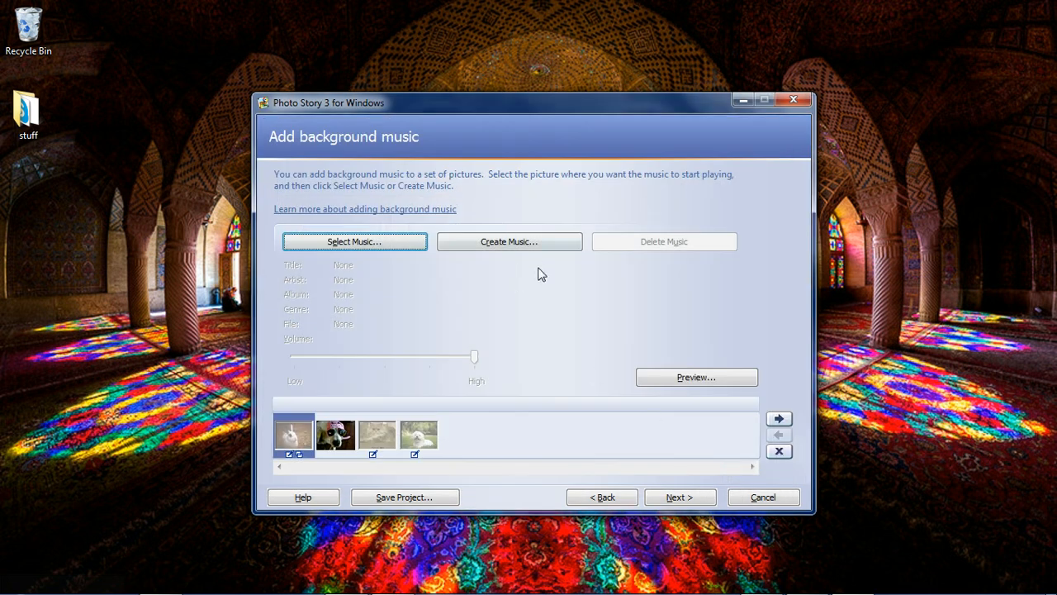
click(535, 248)
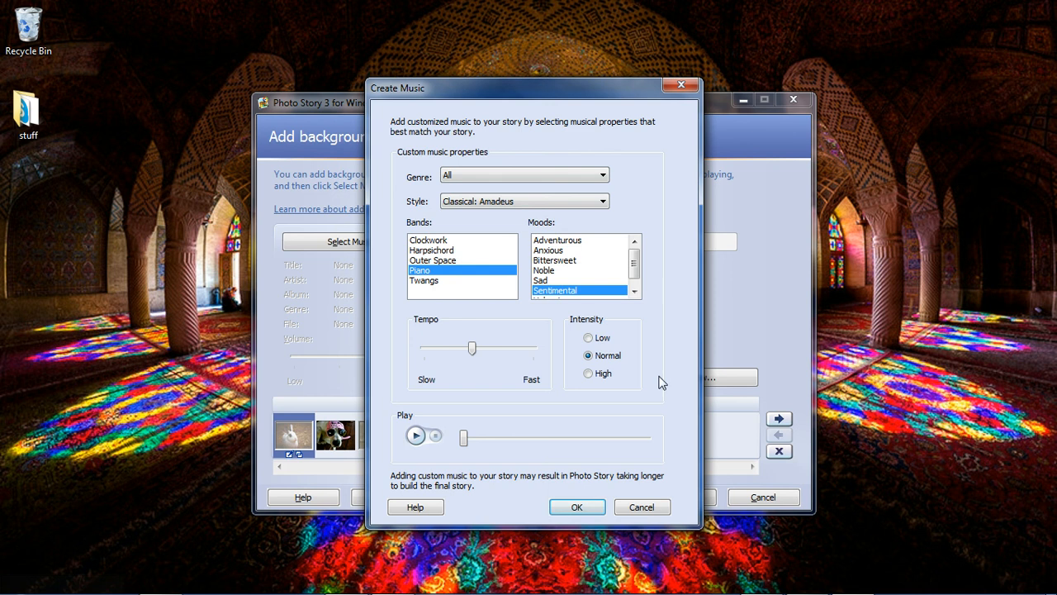
click(577, 506)
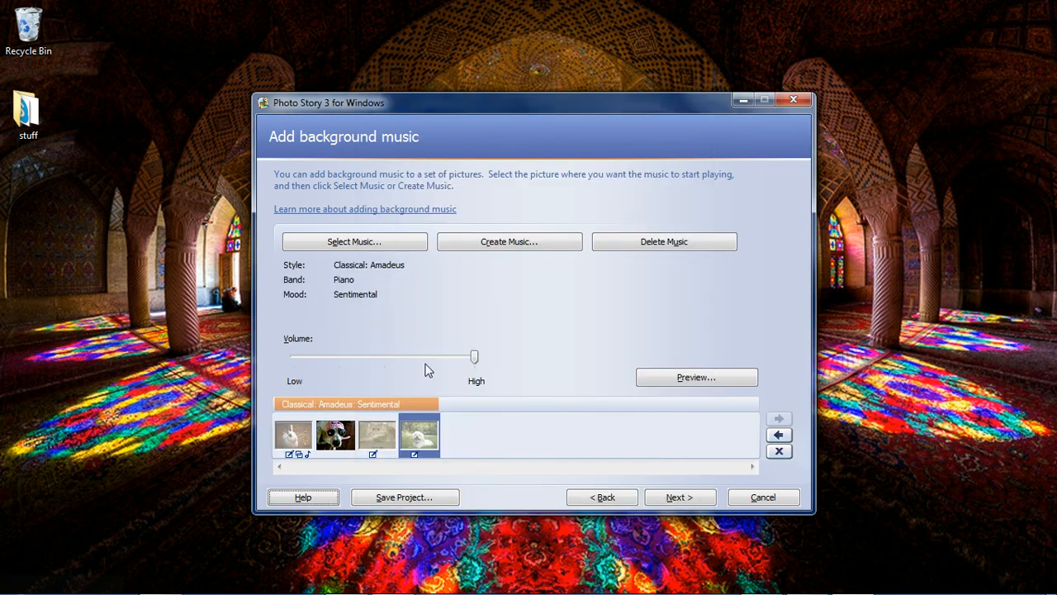
Save the story for playback on the computer as sample photostory.wmv using the 640x480 computer profile
click(681, 503)
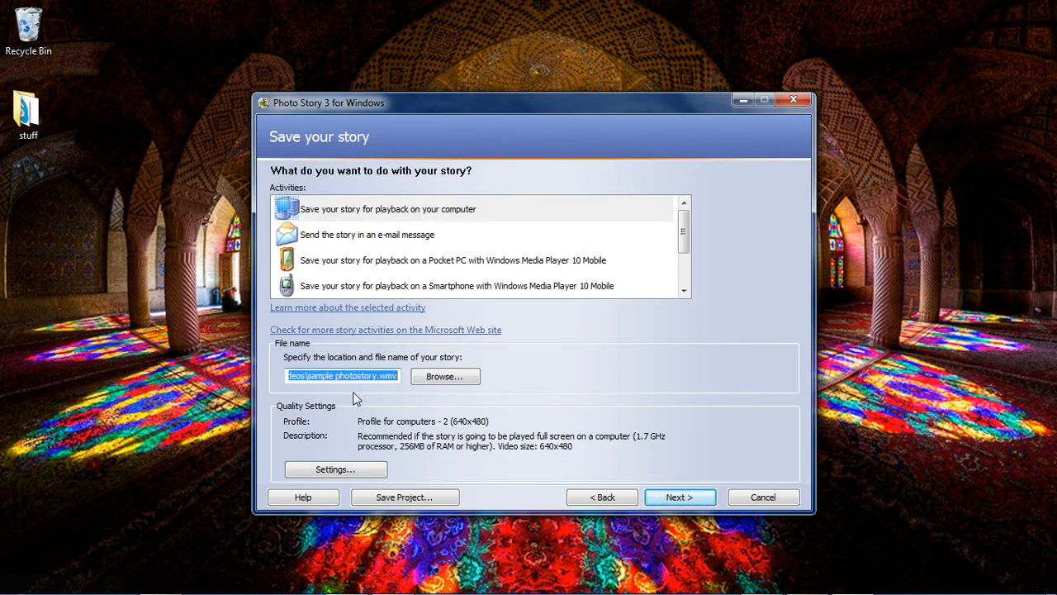
click(379, 381)
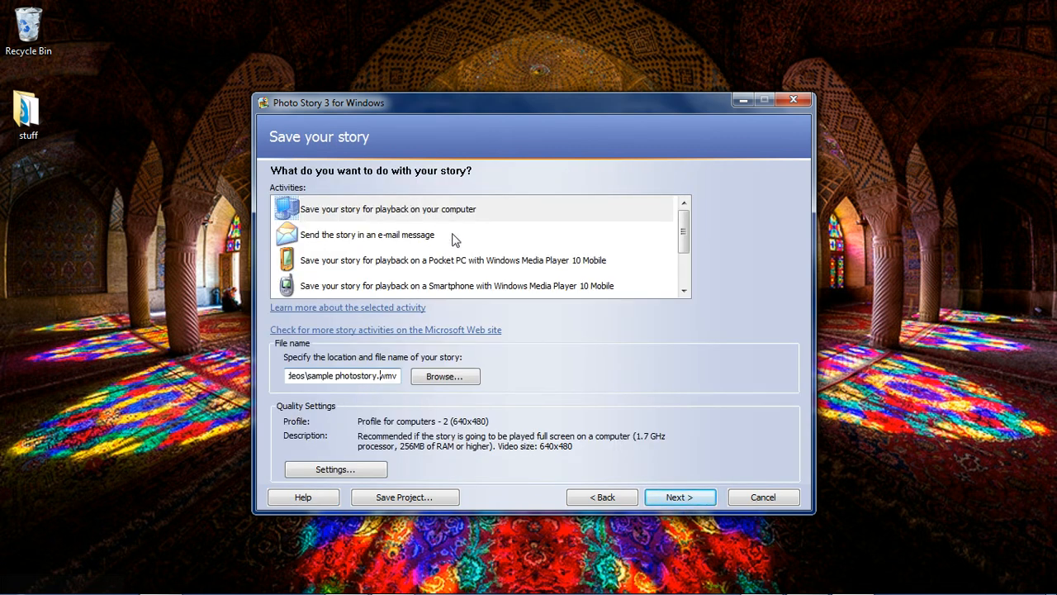
click(675, 499)
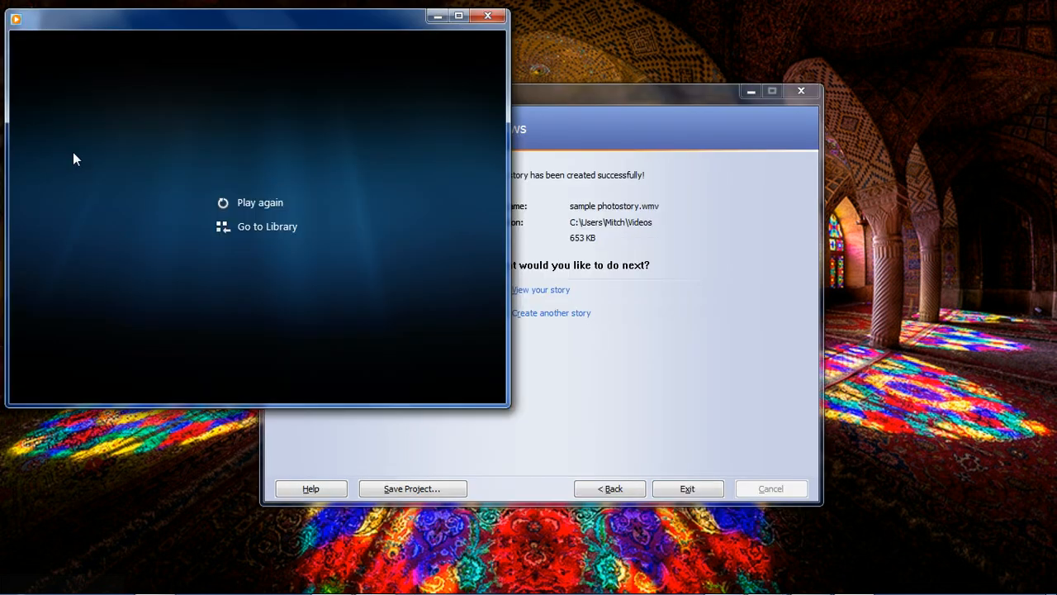
Replay the finished story video and skip ahead to check the Cool Dog and Fancy Cat pictures
click(243, 205)
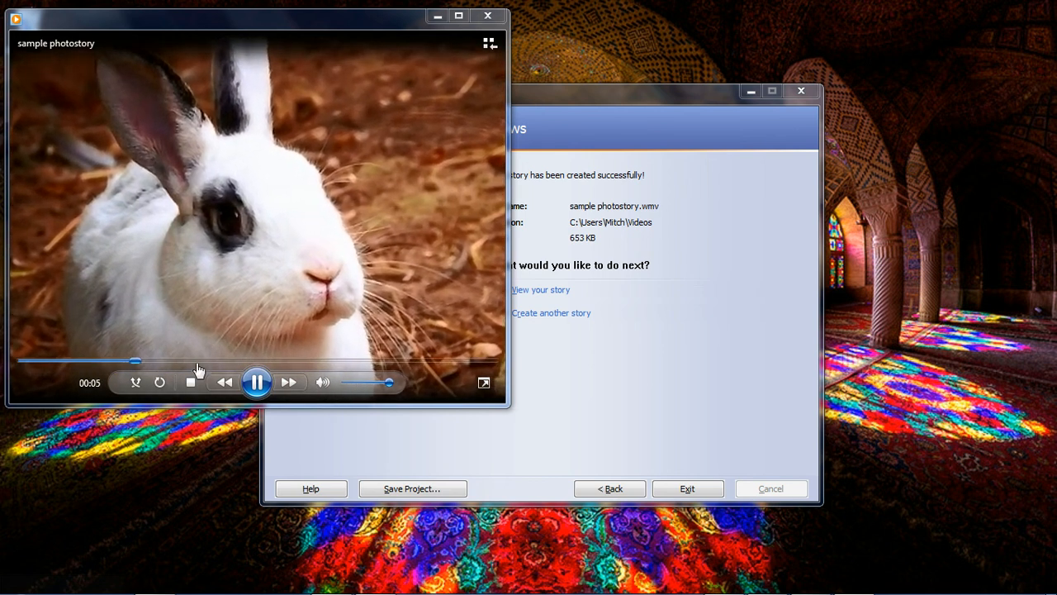
click(203, 362)
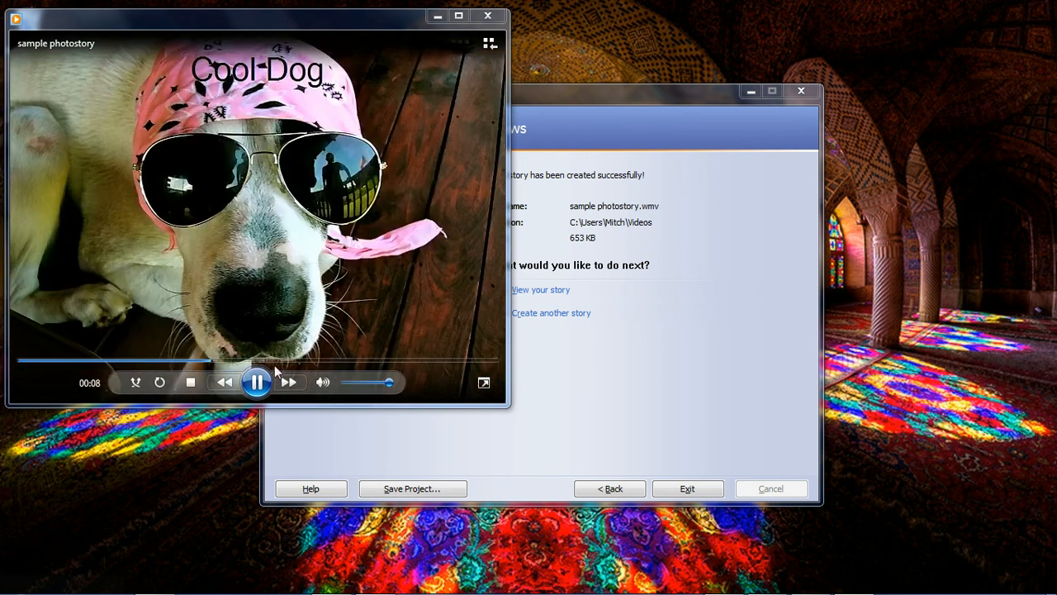
click(324, 362)
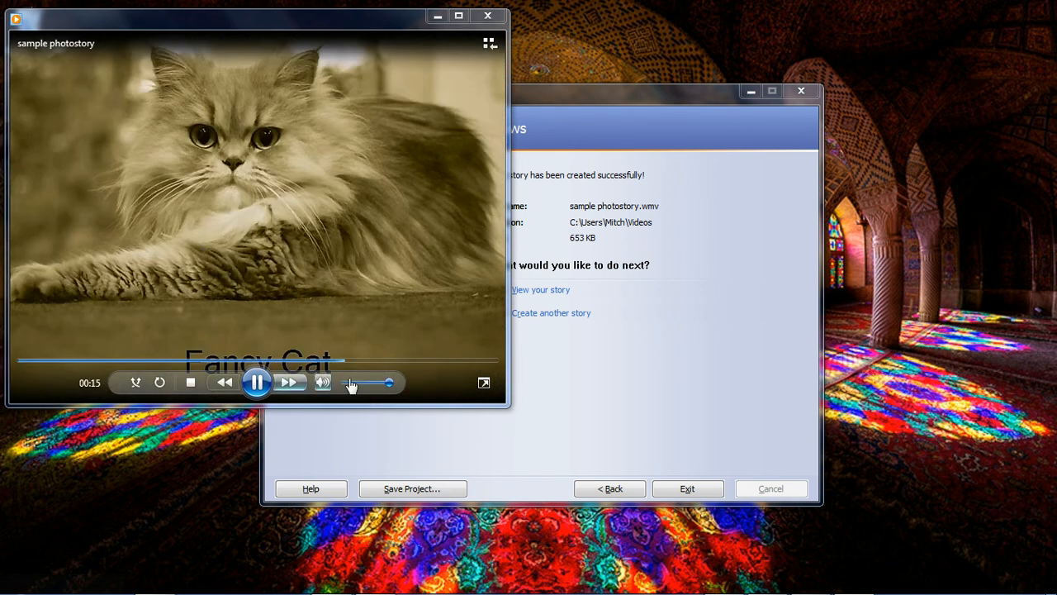